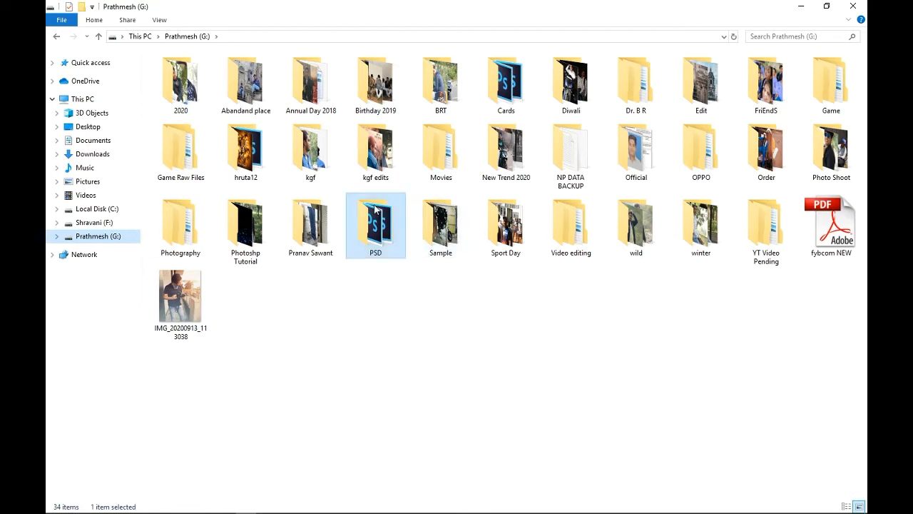
# - Open pexels-zhang-kaiyv-3187148.jpg from the Sample folder in Photoshop and duplicate its Background layer
pyautogui.doubleClick(434, 224)
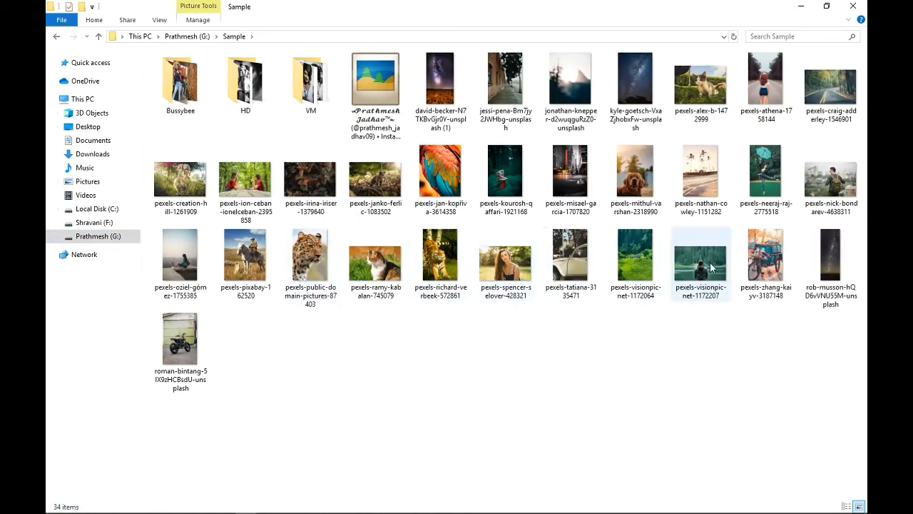
pyautogui.moveTo(754, 257); pyautogui.dragTo(300, 297)
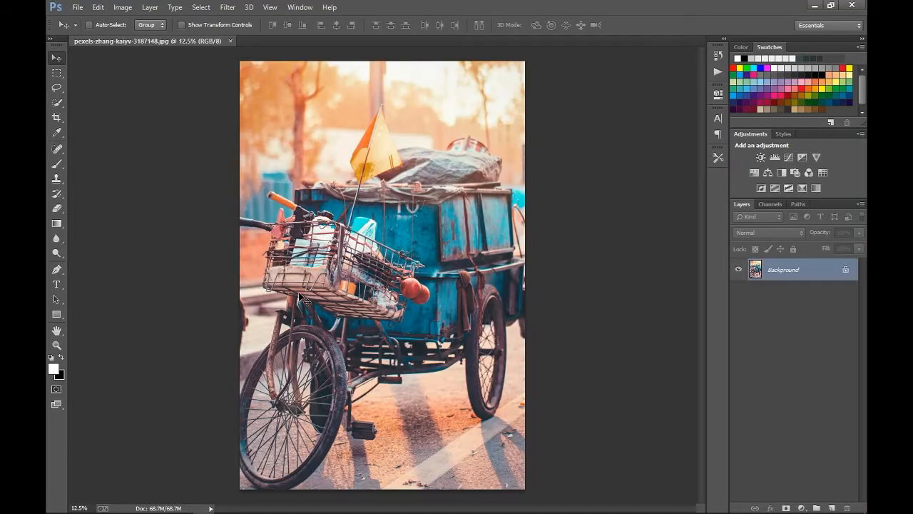
pyautogui.scroll(-7, 300, 298)
pyautogui.scroll(16, 301, 296)
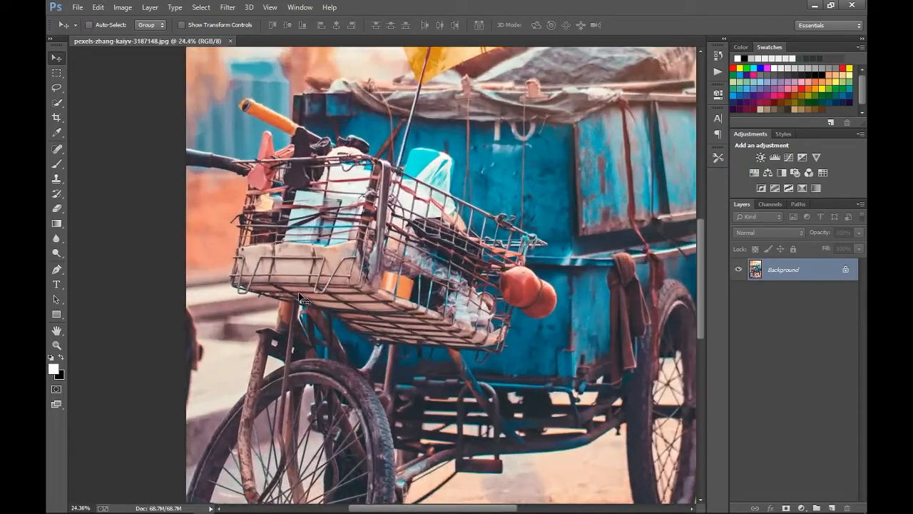
pyautogui.scroll(-6, 342, 324)
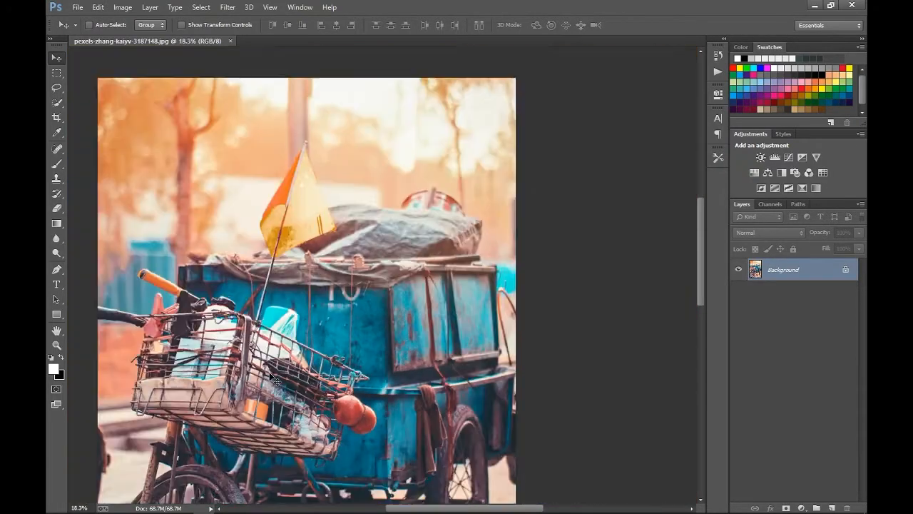
pyautogui.scroll(2, 234, 390)
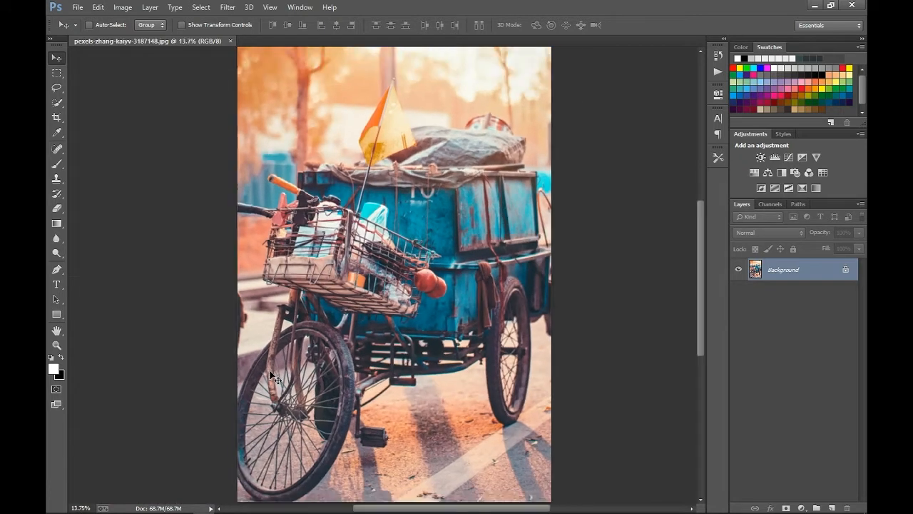
pyautogui.moveTo(799, 277); pyautogui.dragTo(833, 507)
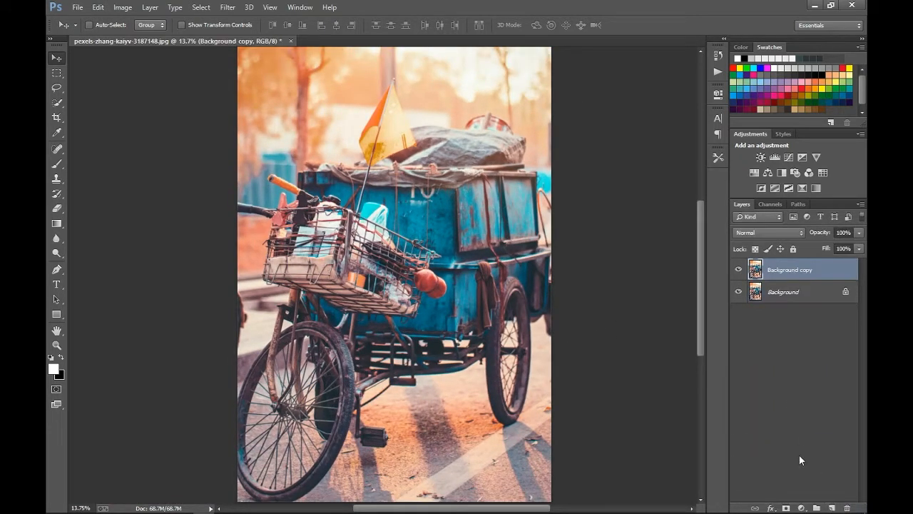
# - Add a Gradient Map adjustment layer above the Background copy using the Violet, Orange preset
pyautogui.click(801, 507)
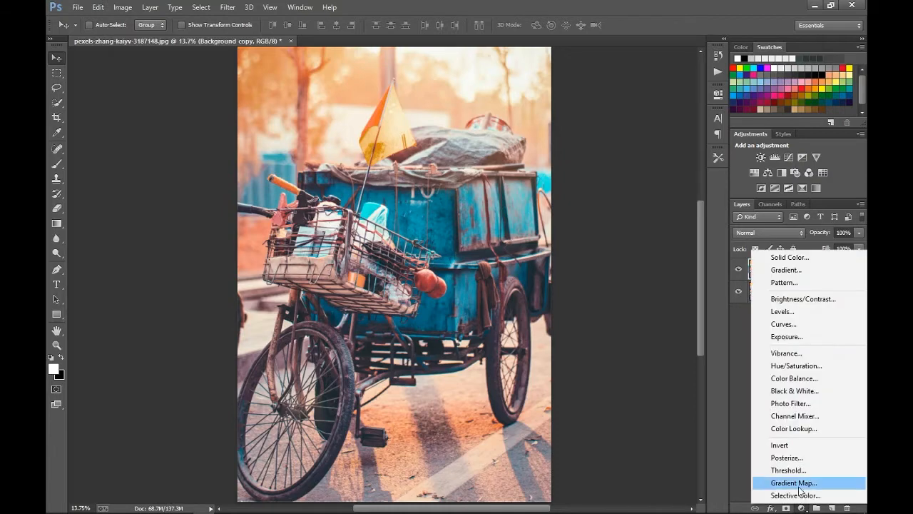
pyautogui.click(806, 483)
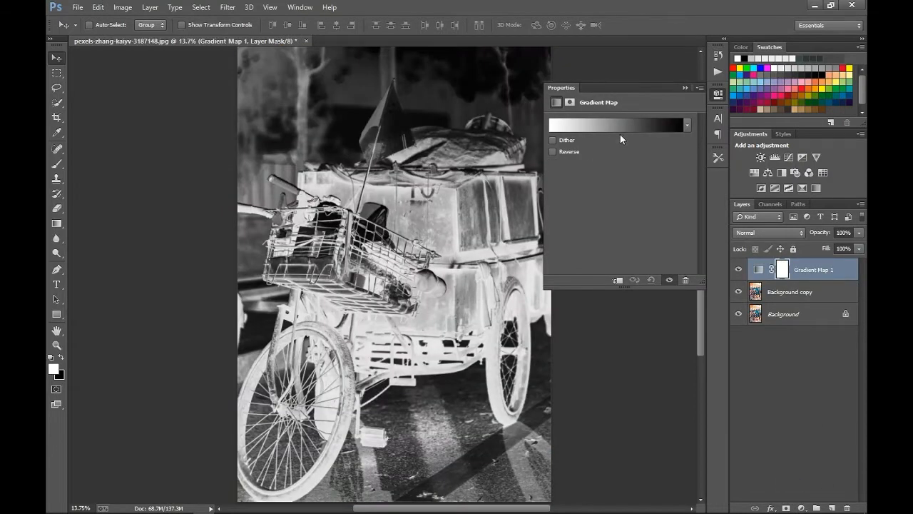
pyautogui.click(623, 121)
pyautogui.click(568, 102)
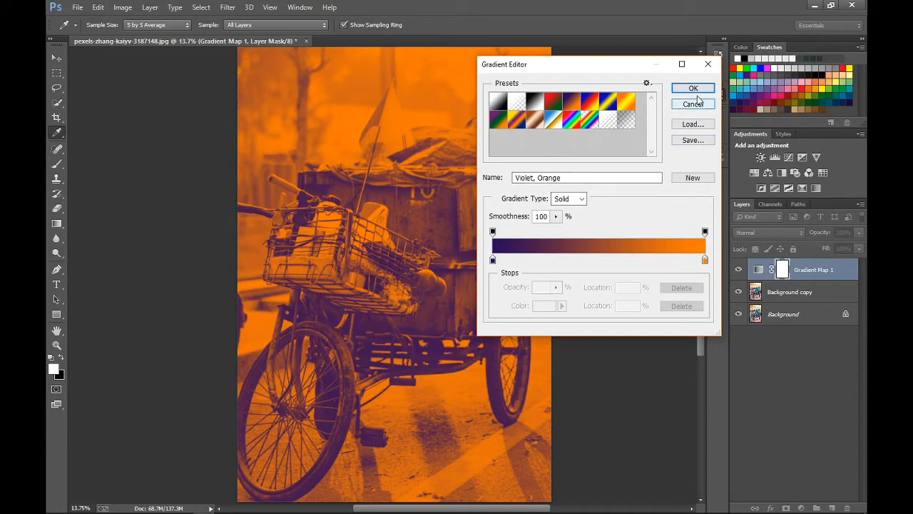
pyautogui.click(693, 88)
# - Set the Gradient Map layer's blend mode to Soft Light and its opacity to 50%
pyautogui.click(769, 232)
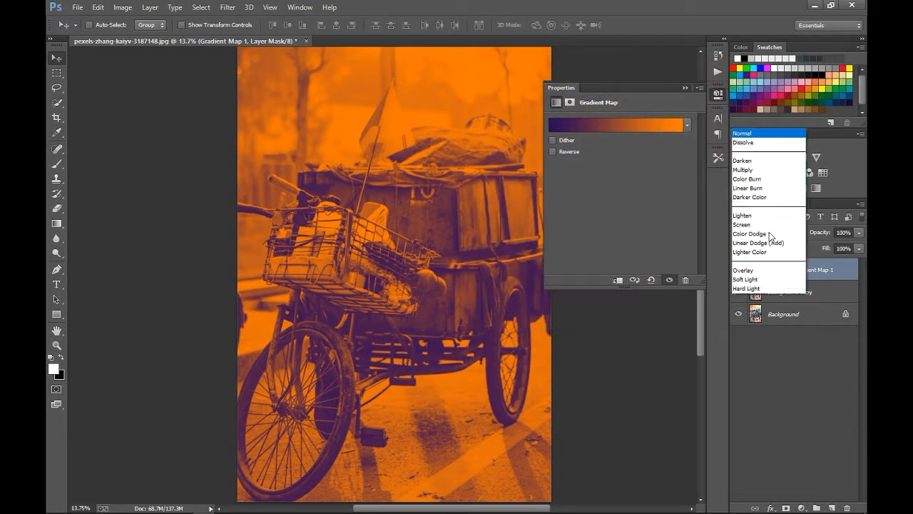
pyautogui.click(746, 151)
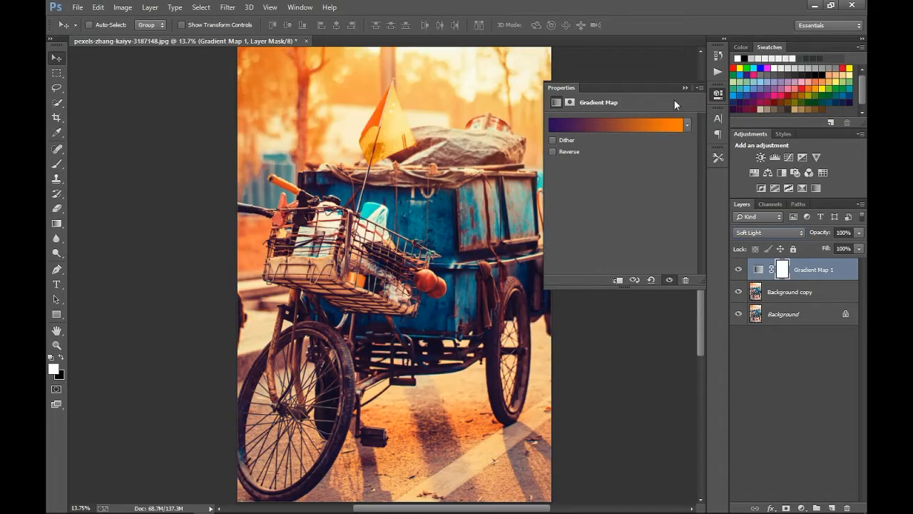
pyautogui.click(685, 88)
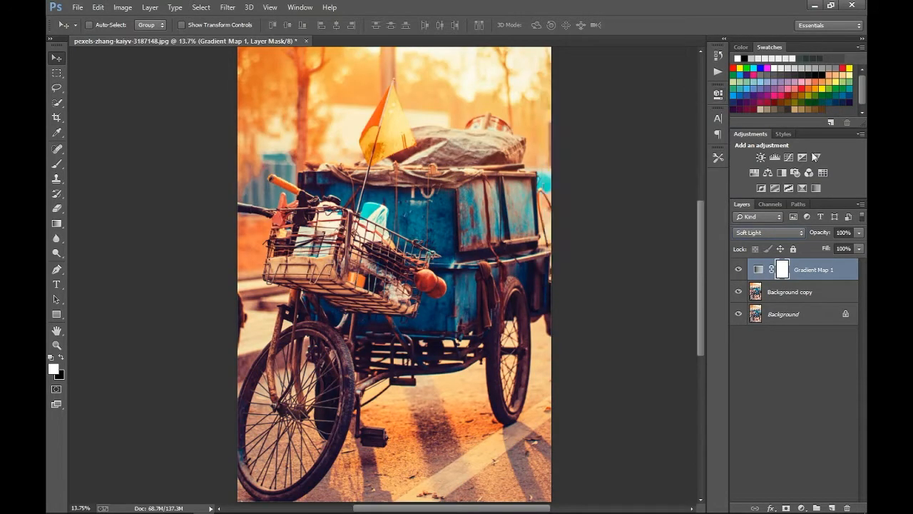
pyautogui.click(843, 232)
pyautogui.write('50')
pyautogui.press('Return')
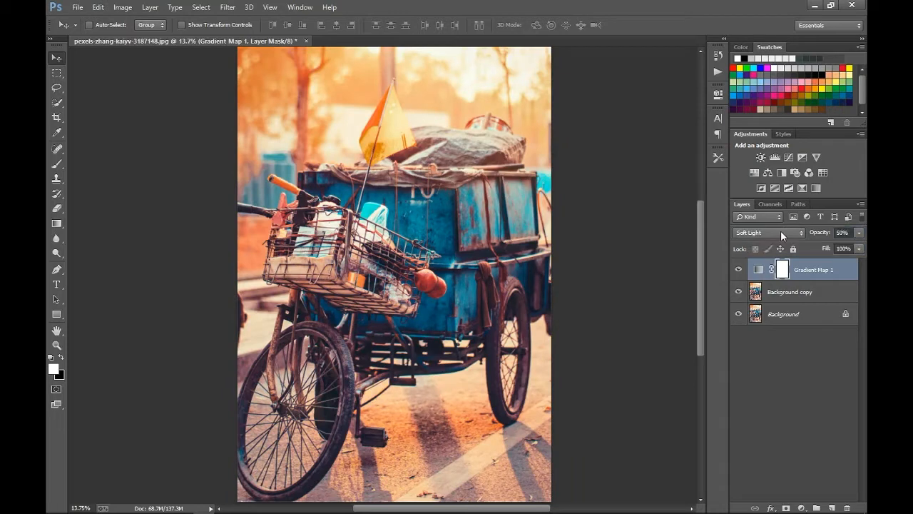
# - Add a Gradient fill layer using a Noise-type gradient and set its blend mode to Soft Light
pyautogui.scroll(-4, 457, 388)
pyautogui.scroll(2, 454, 388)
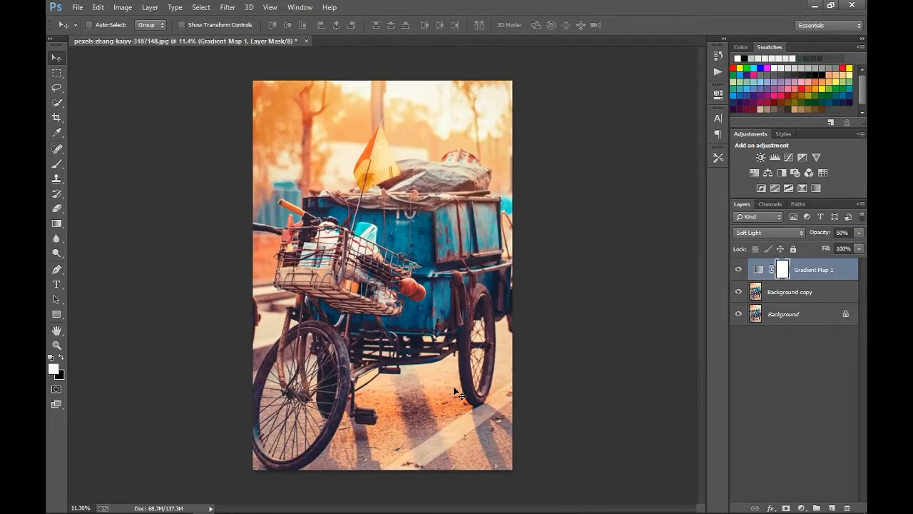
pyautogui.scroll(1, 453, 393)
pyautogui.scroll(-1, 454, 393)
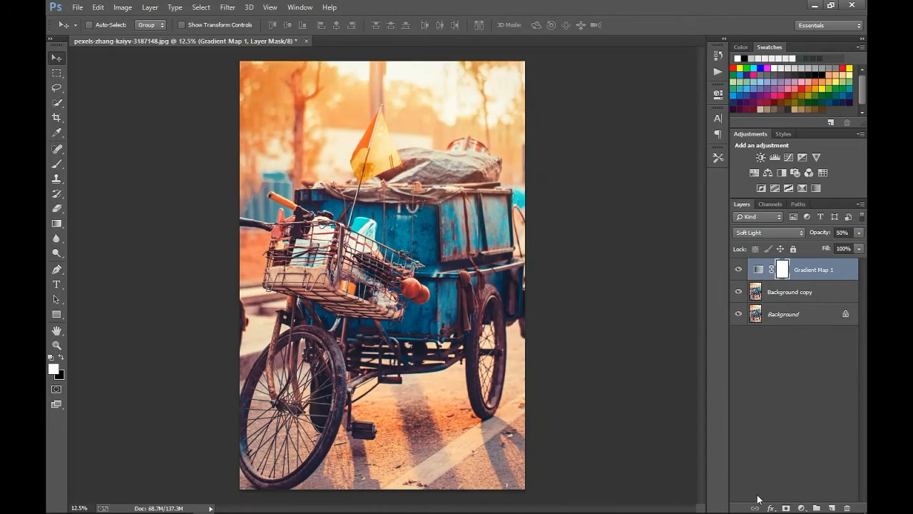
pyautogui.click(799, 506)
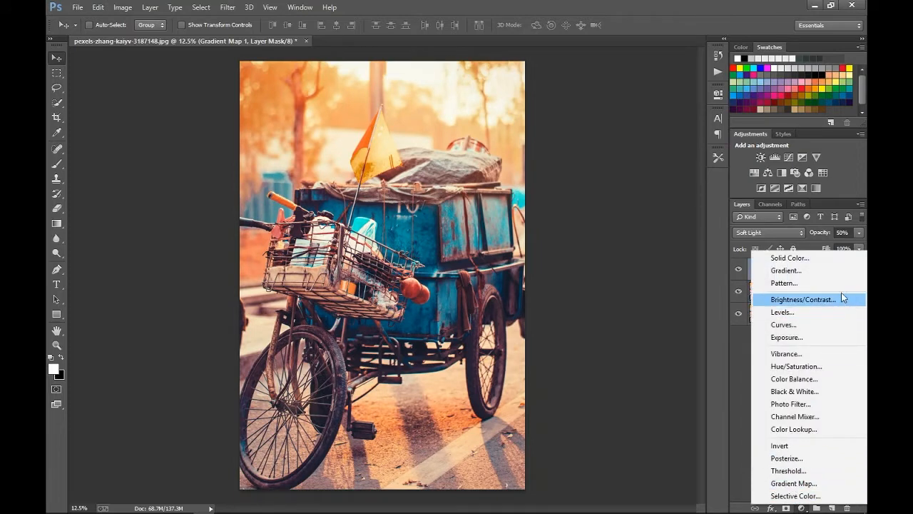
pyautogui.click(823, 271)
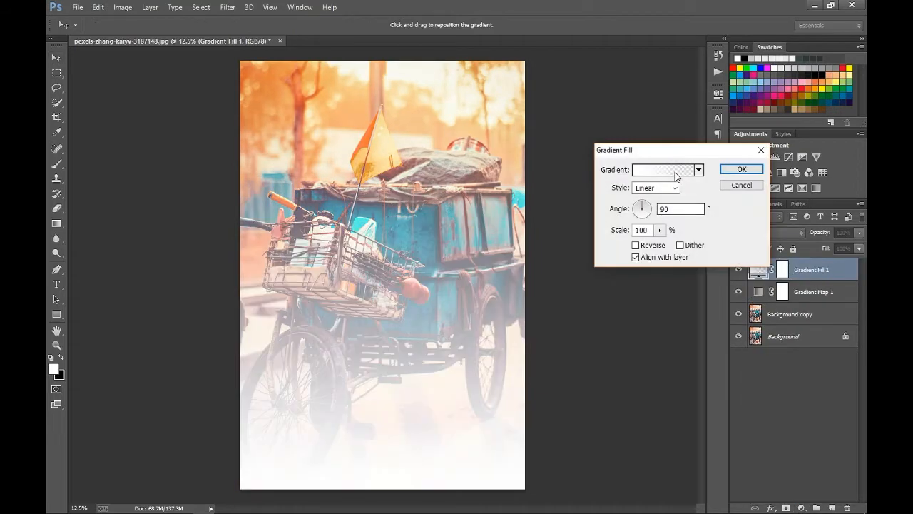
pyautogui.click(675, 175)
pyautogui.click(578, 195)
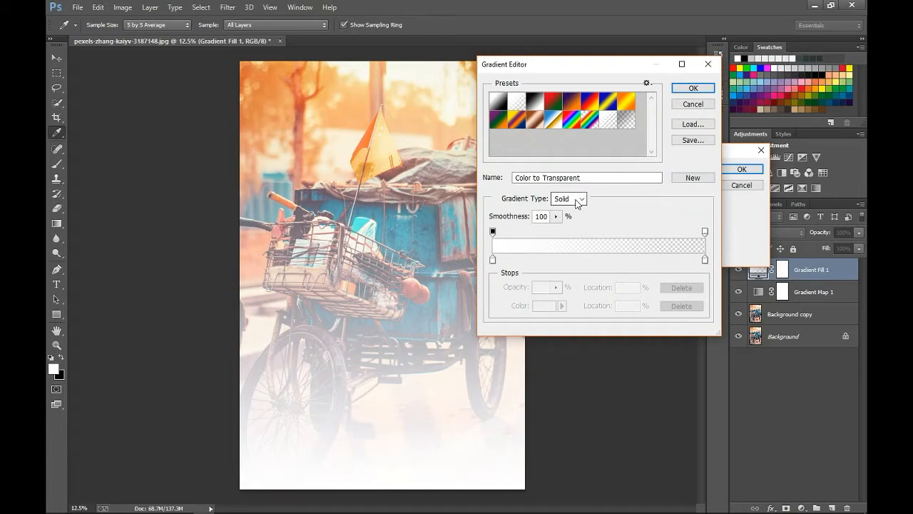
pyautogui.click(578, 220)
pyautogui.click(681, 93)
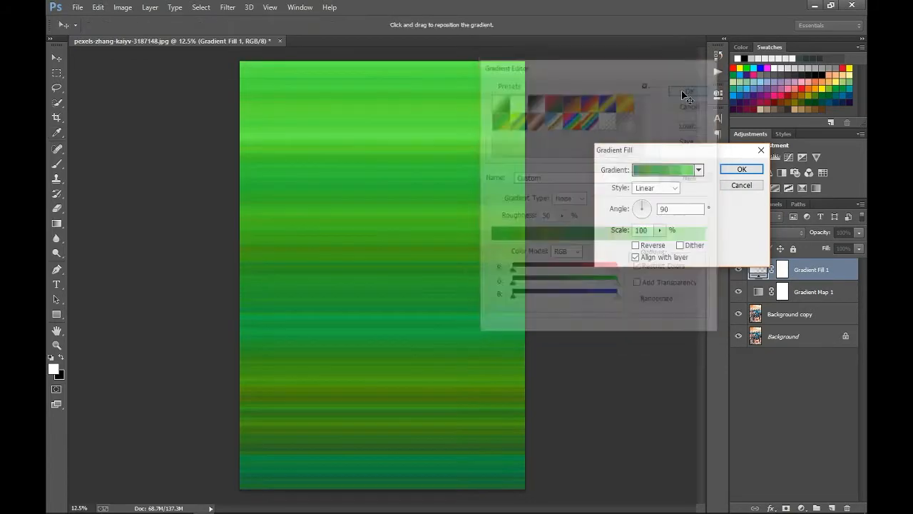
pyautogui.click(742, 169)
pyautogui.click(763, 232)
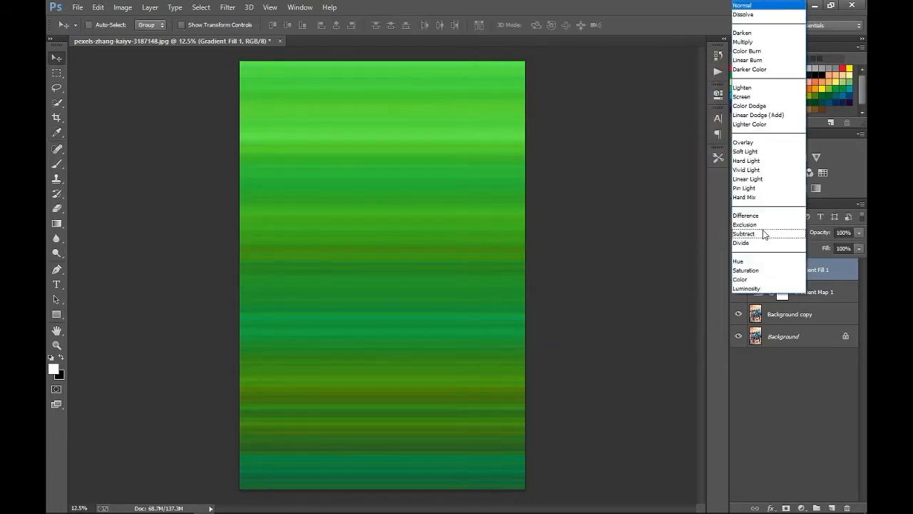
pyautogui.click(752, 151)
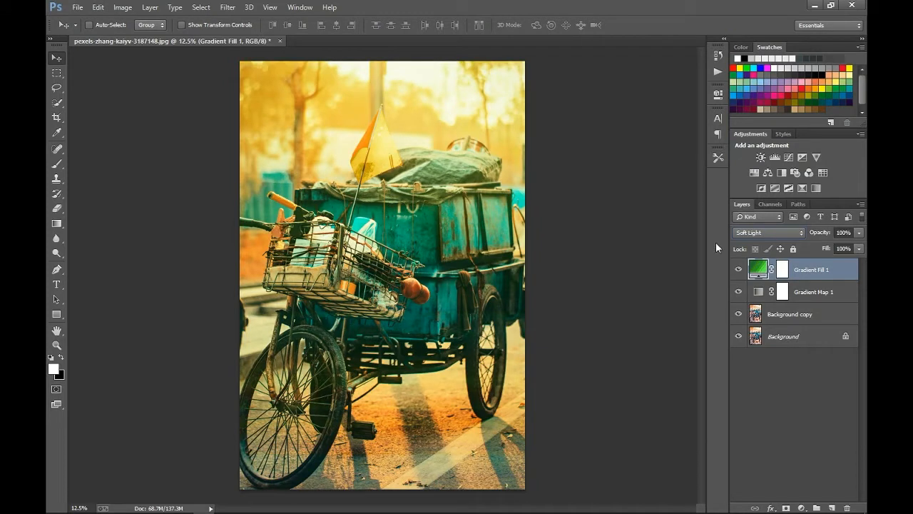
# - Edit the fill layer's noise gradient: add transparency, set the roughness to 0% and randomize its colors
pyautogui.doubleClick(757, 272)
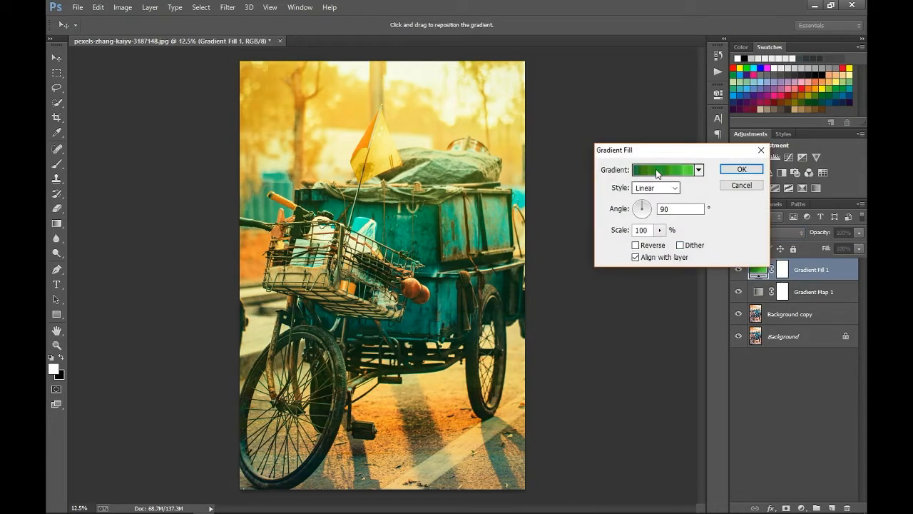
pyautogui.click(657, 169)
pyautogui.click(657, 286)
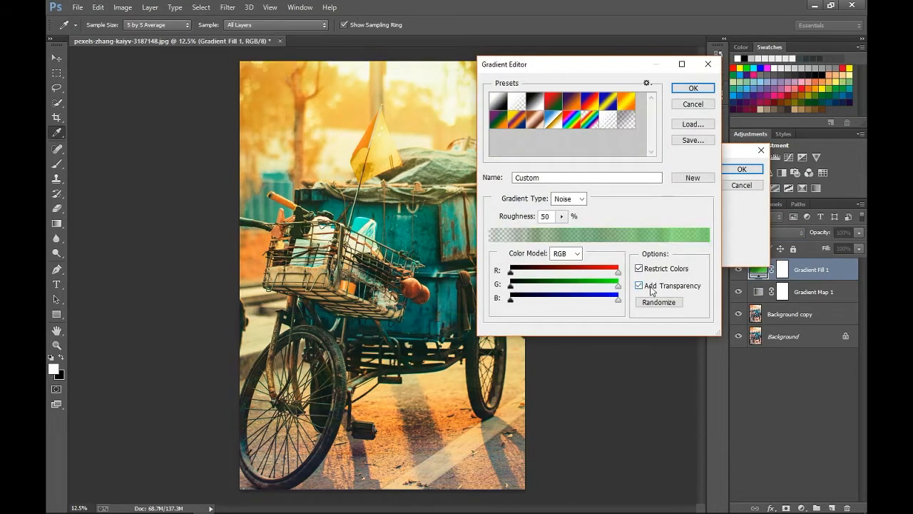
pyautogui.moveTo(523, 218); pyautogui.dragTo(413, 213)
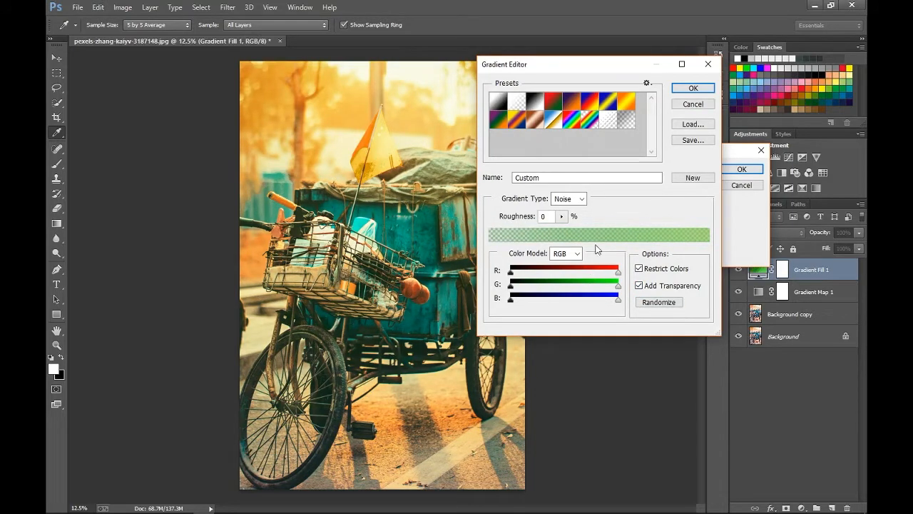
pyautogui.click(664, 302)
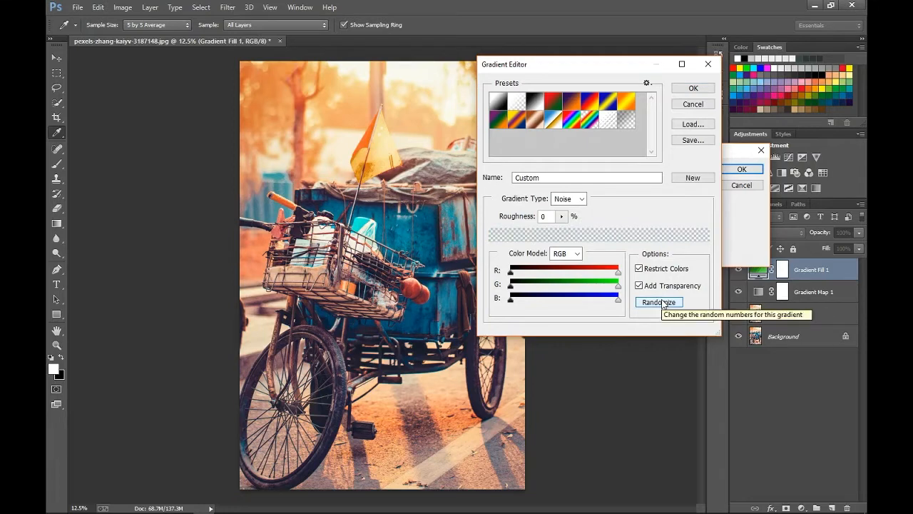
pyautogui.click(696, 89)
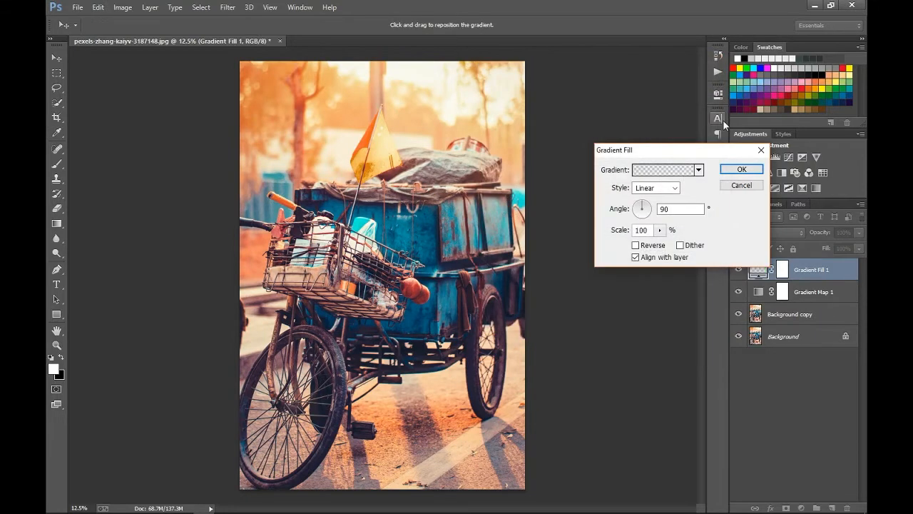
pyautogui.click(741, 169)
# - Toggle the Gradient Fill layer's visibility off and on to compare its effect on the photo
pyautogui.click(739, 270)
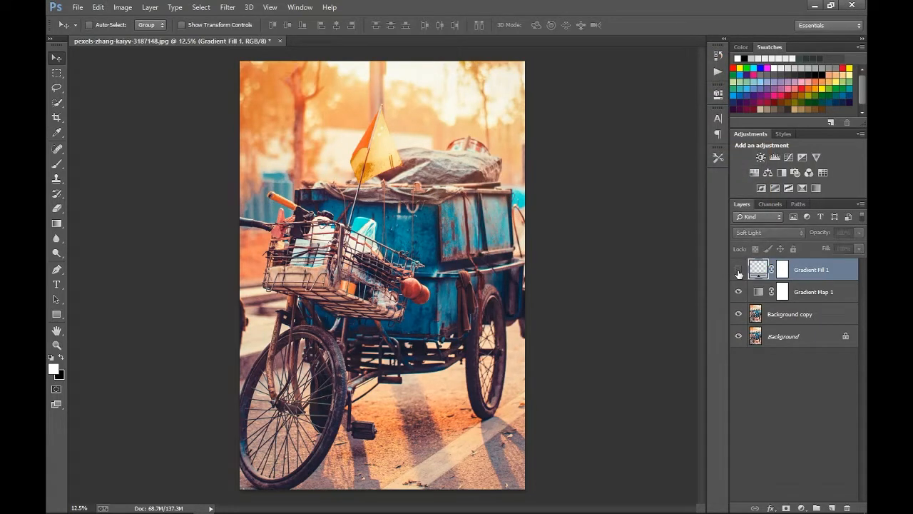
pyautogui.click(738, 270)
pyautogui.click(738, 269)
pyautogui.click(739, 270)
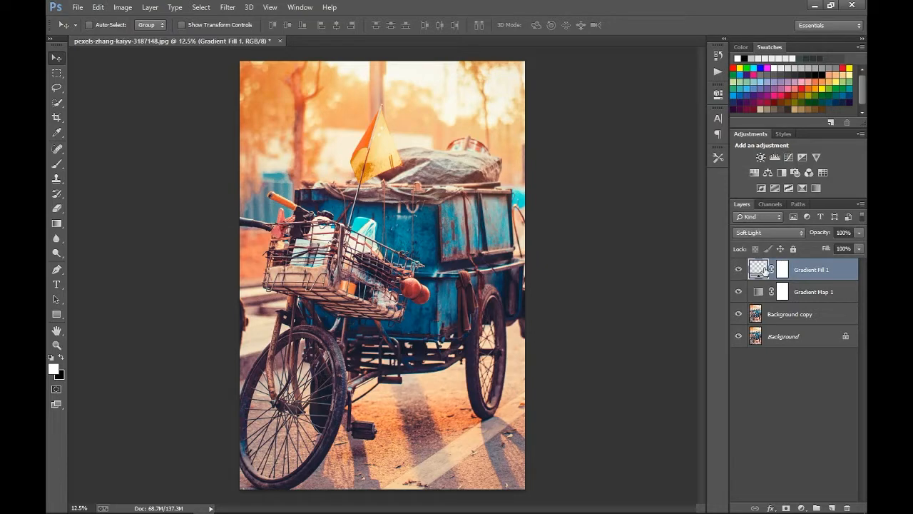
# - Reopen the fill layer's noise gradient and randomize it again for a different subtle tint
pyautogui.doubleClick(757, 269)
pyautogui.click(660, 172)
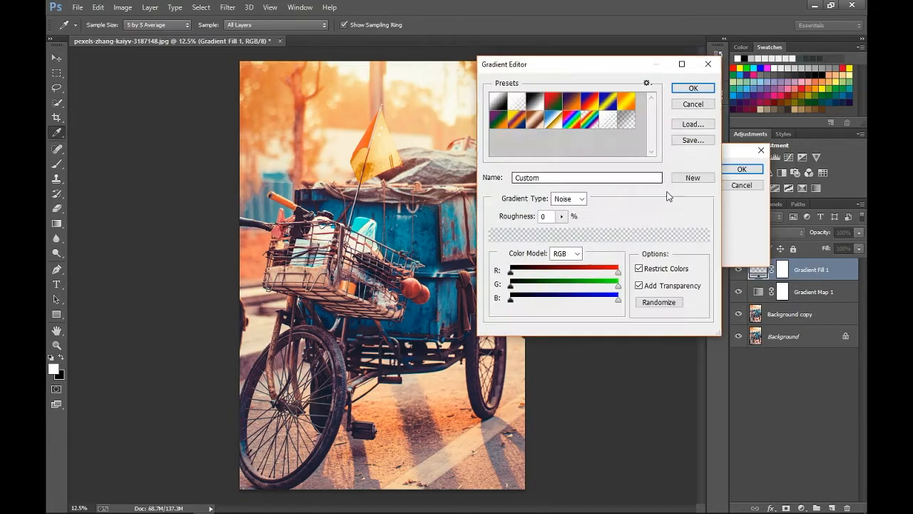
pyautogui.click(655, 302)
pyautogui.click(655, 302)
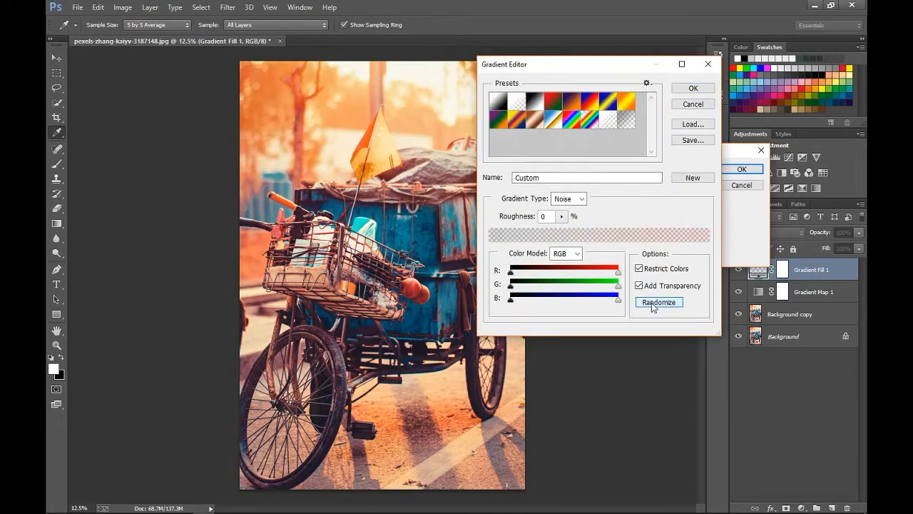
pyautogui.click(693, 88)
pyautogui.click(742, 169)
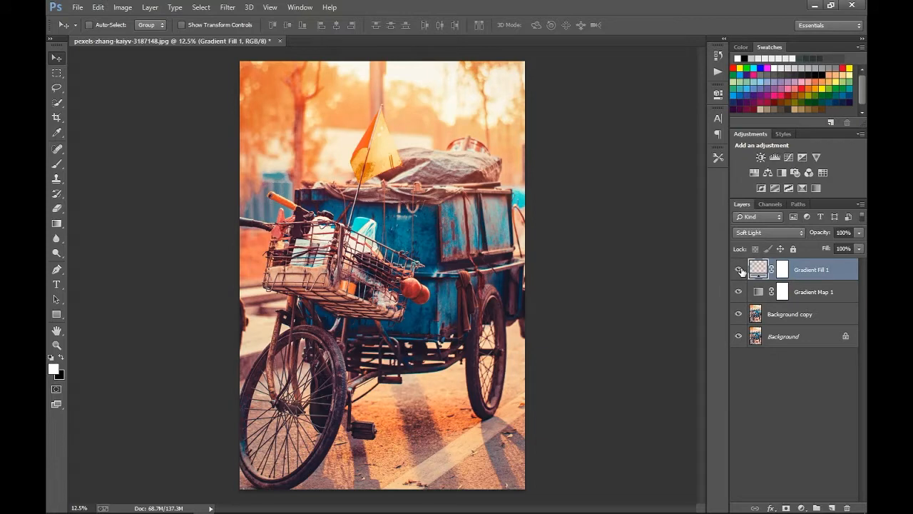
# - Play the "06 - Autumn Color Effect" action from the Webflippy - 8 Pro Effects Collection set
pyautogui.click(717, 72)
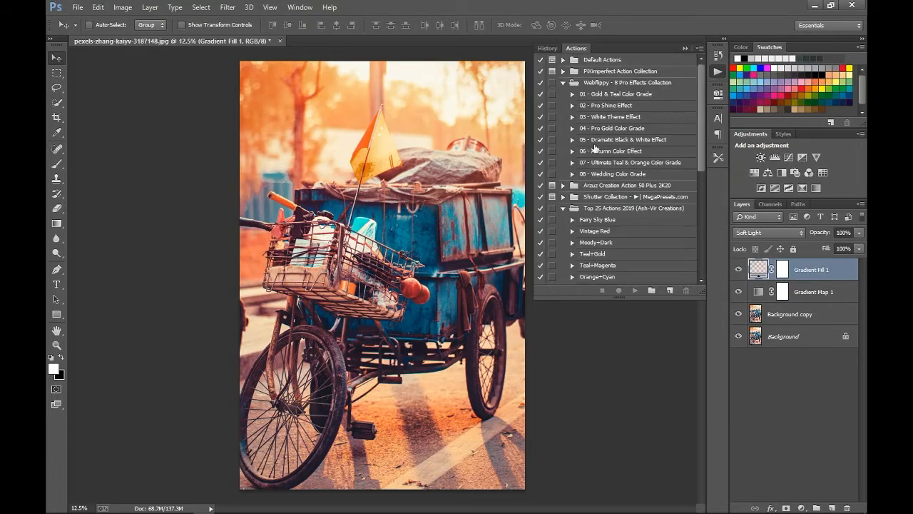
pyautogui.click(564, 208)
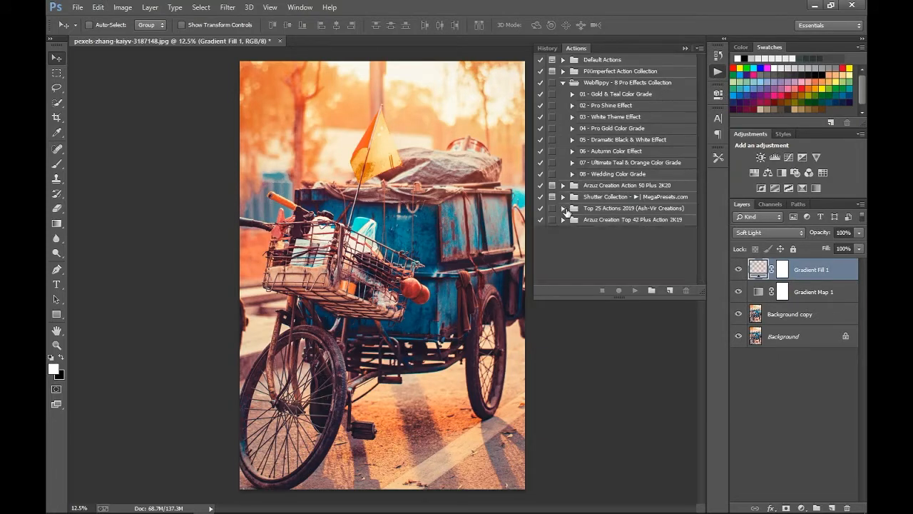
pyautogui.click(613, 151)
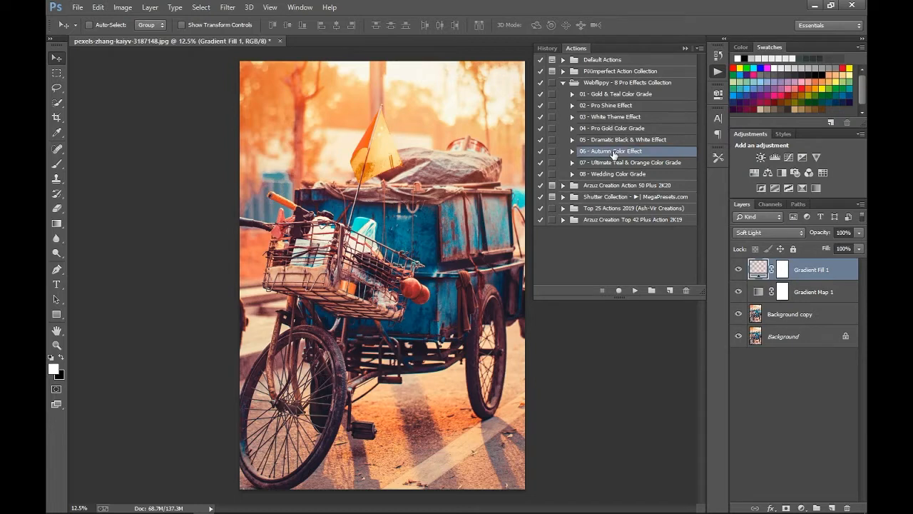
pyautogui.click(635, 291)
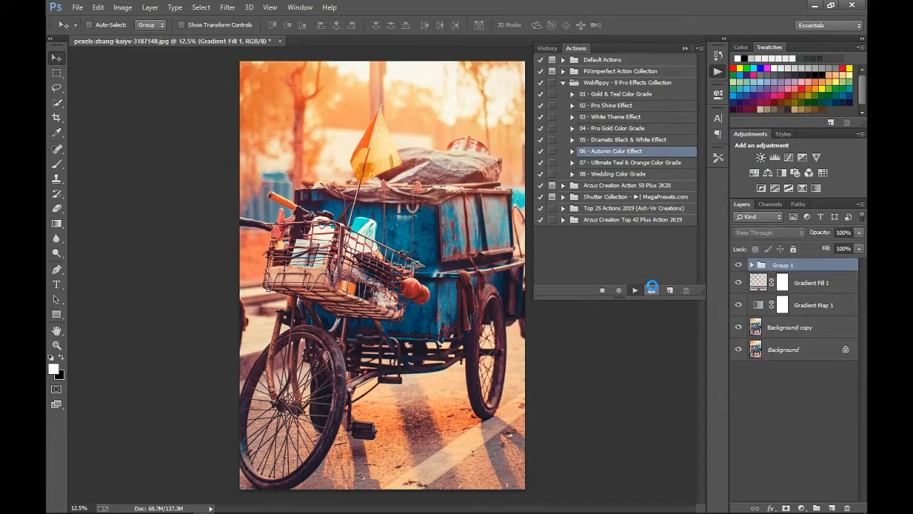
# - Ungroup the "Webflippy - Autumn Color Effect" layer group created by the action
pyautogui.click(686, 48)
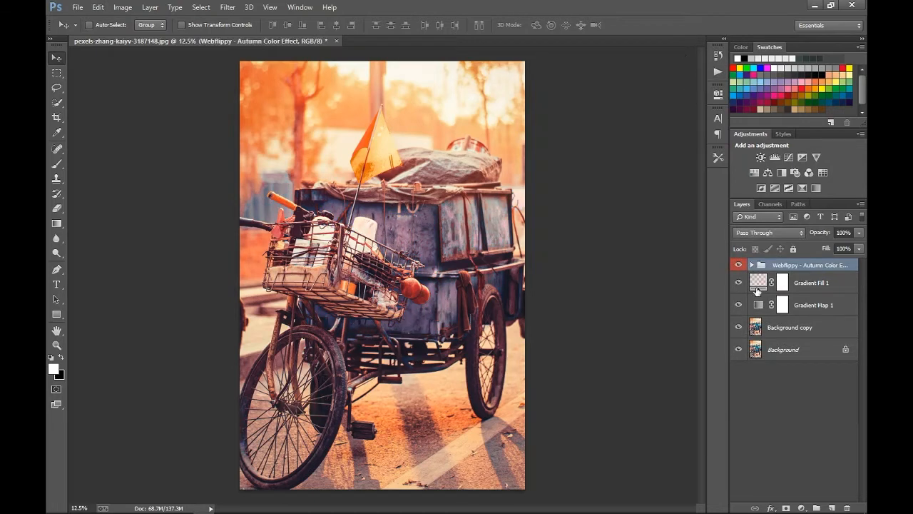
pyautogui.rightClick(774, 267)
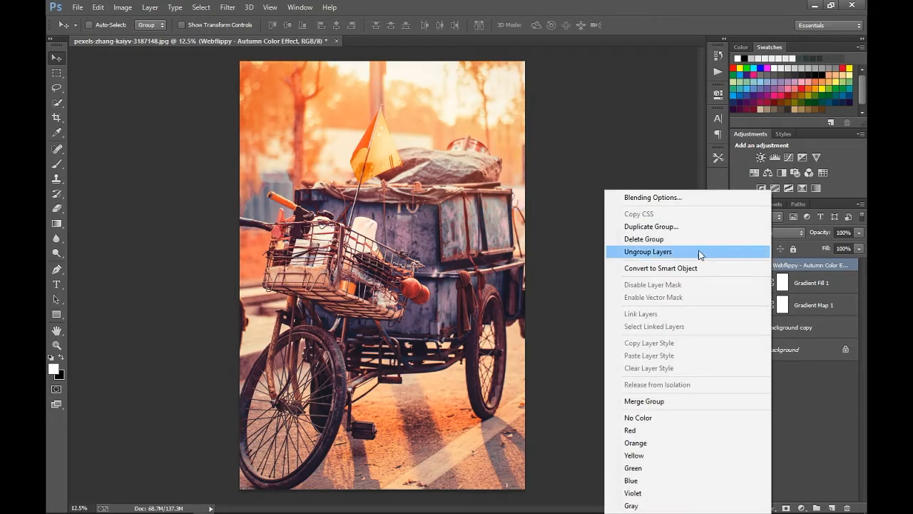
pyautogui.click(700, 255)
# - Make the 006_Gradient_Fill_03 layer visible and set its radial gradient's scale to 120%
pyautogui.click(750, 269)
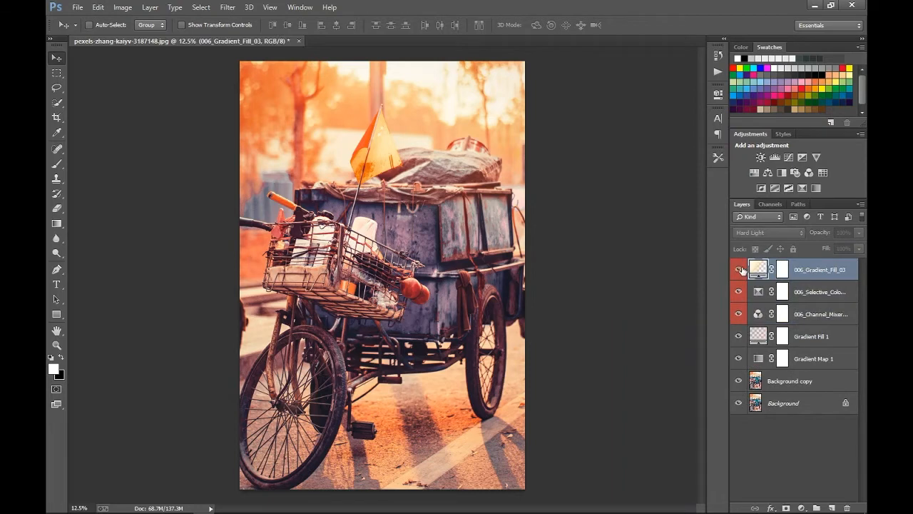
pyautogui.click(739, 268)
pyautogui.doubleClick(757, 269)
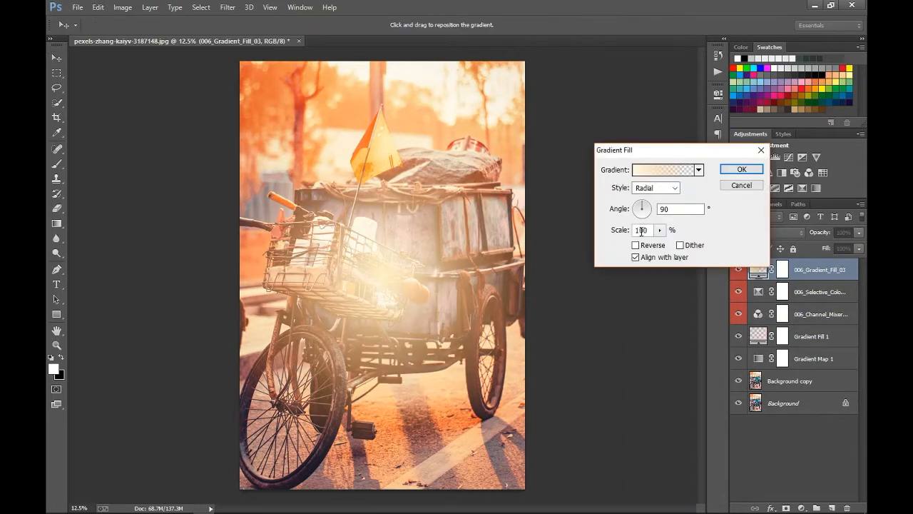
pyautogui.write('100')
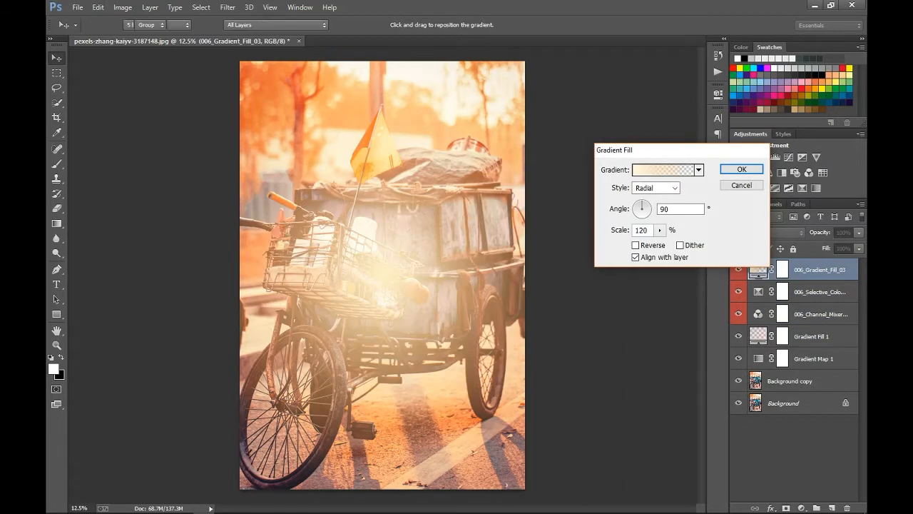
pyautogui.press('Return')
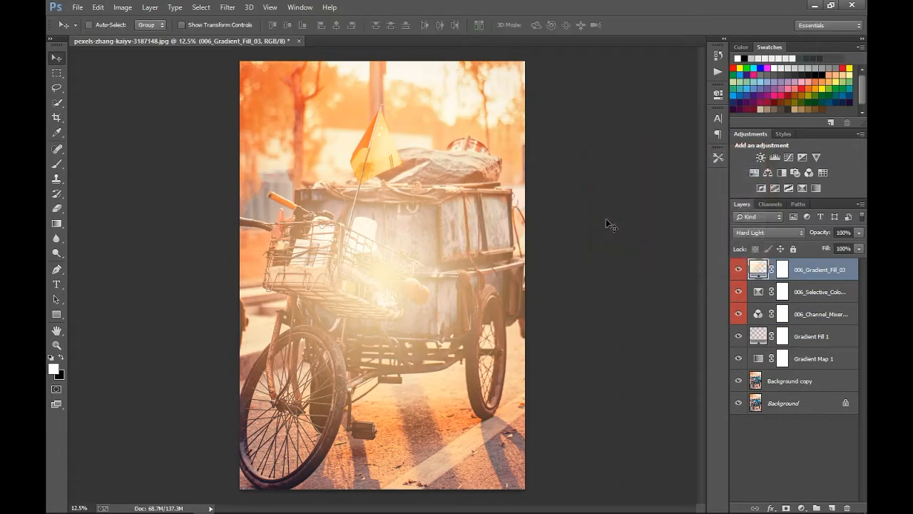
# - Reopen the 006_Gradient_Fill_03 gradient settings and move its radial glow to the bright sky in the photo's upper right
pyautogui.doubleClick(766, 272)
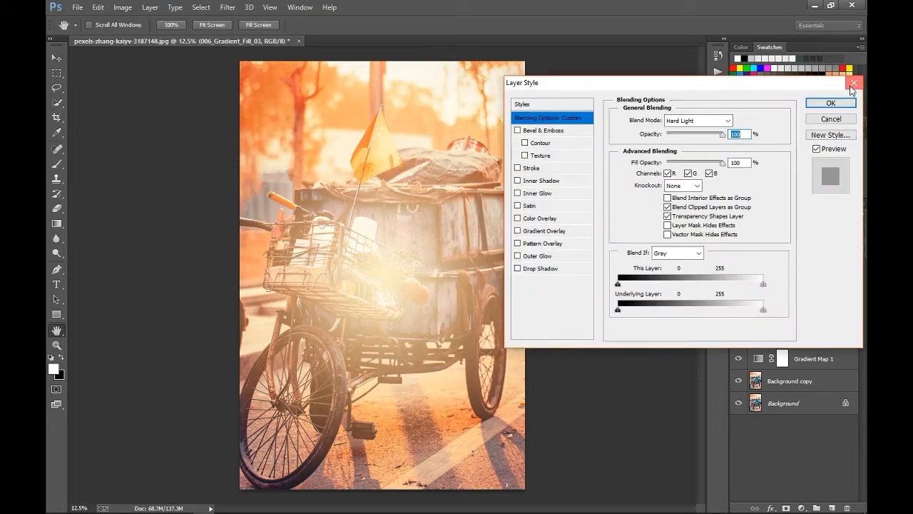
pyautogui.click(853, 85)
pyautogui.doubleClick(759, 271)
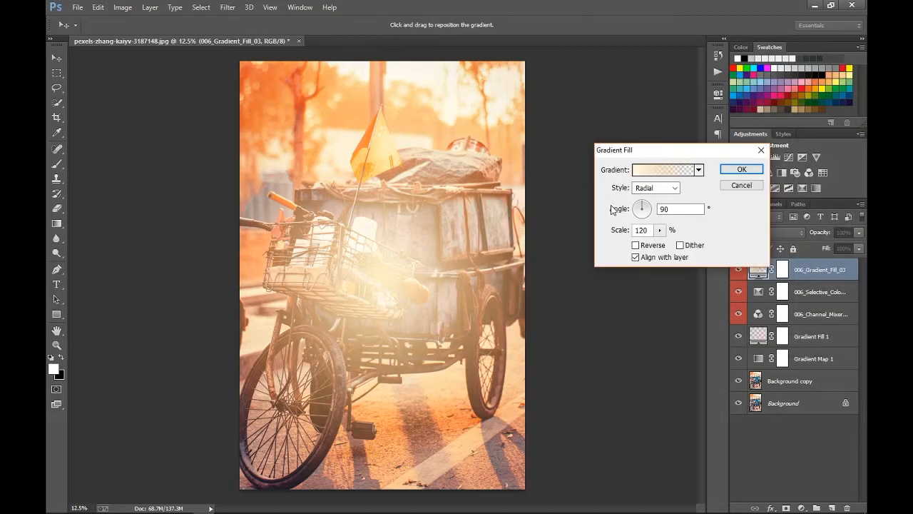
pyautogui.moveTo(416, 265); pyautogui.dragTo(488, 127)
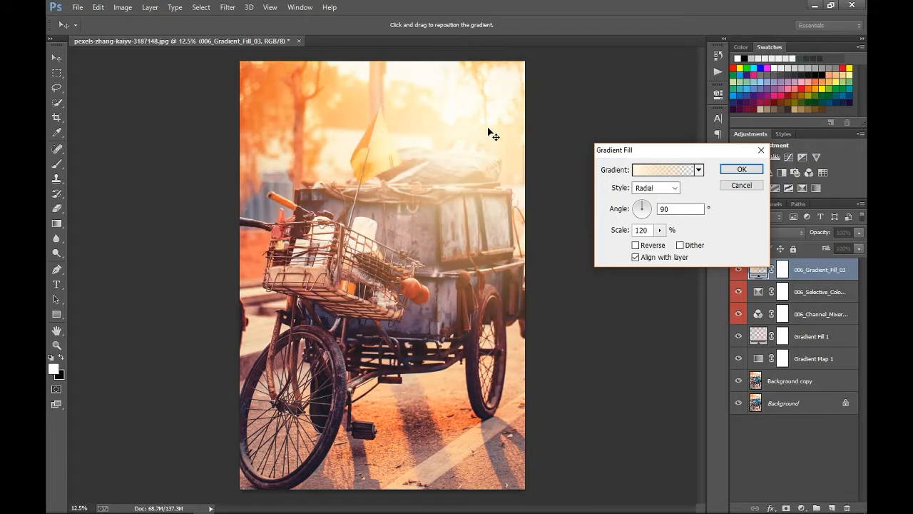
pyautogui.click(742, 169)
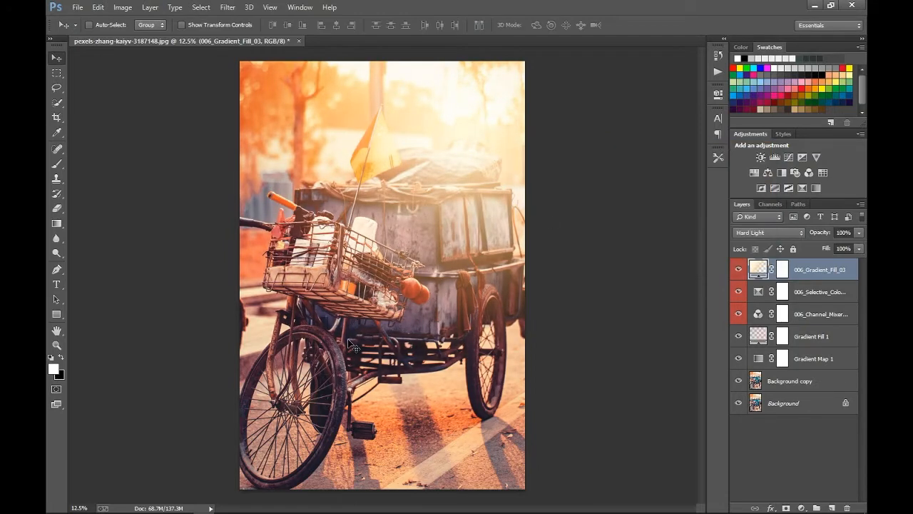
# - Add a Color Lookup adjustment above the gradient fill, using the 3D LUT "hajji (7).cube"
pyautogui.scroll(-5, 349, 354)
pyautogui.scroll(5, 348, 360)
pyautogui.click(823, 173)
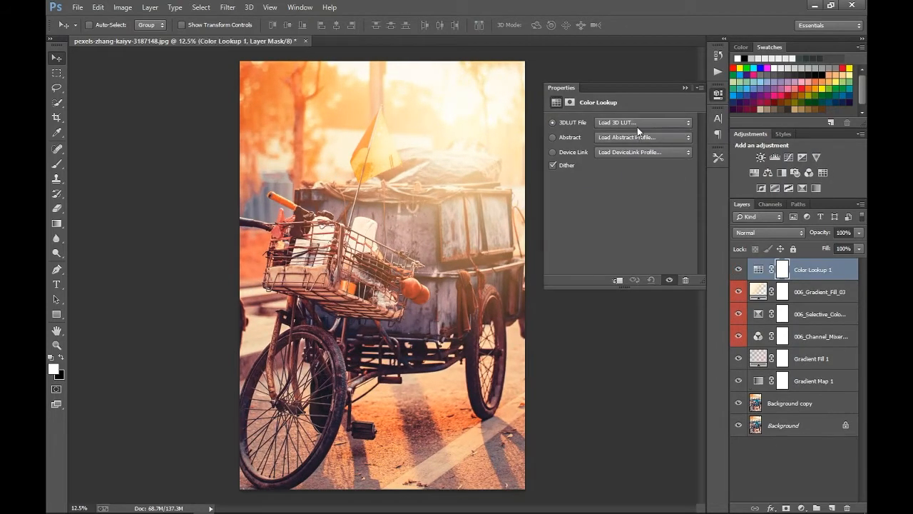
pyautogui.click(638, 125)
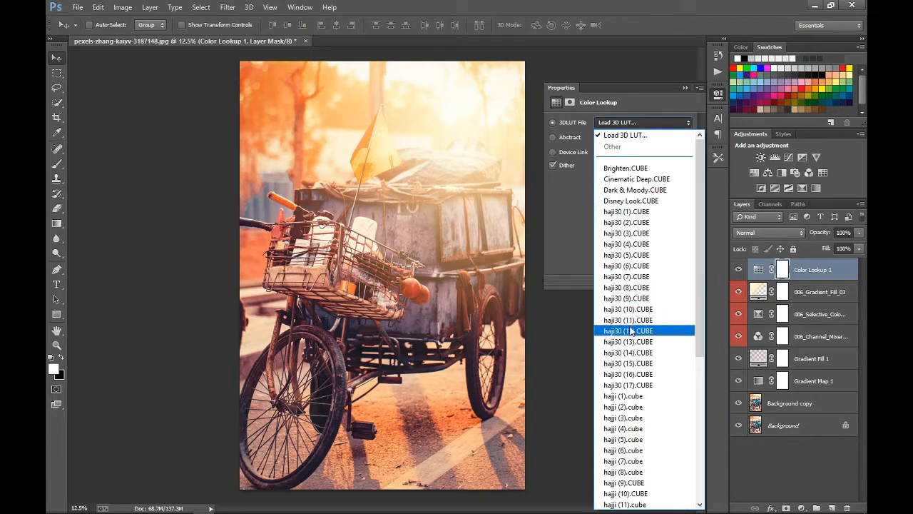
pyautogui.click(658, 468)
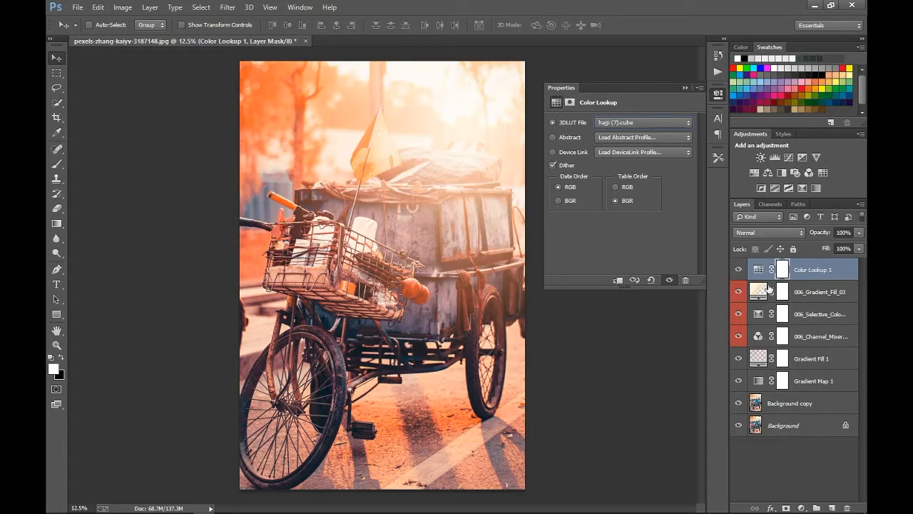
# - Add a second Color Lookup adjustment layer with the 3D LUT "hajji (9).CUBE"
pyautogui.click(822, 173)
pyautogui.click(662, 124)
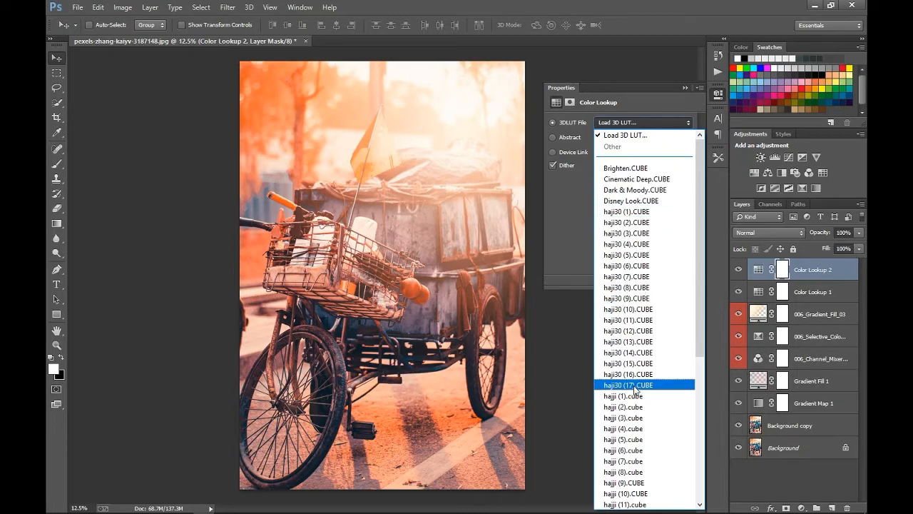
pyautogui.click(621, 483)
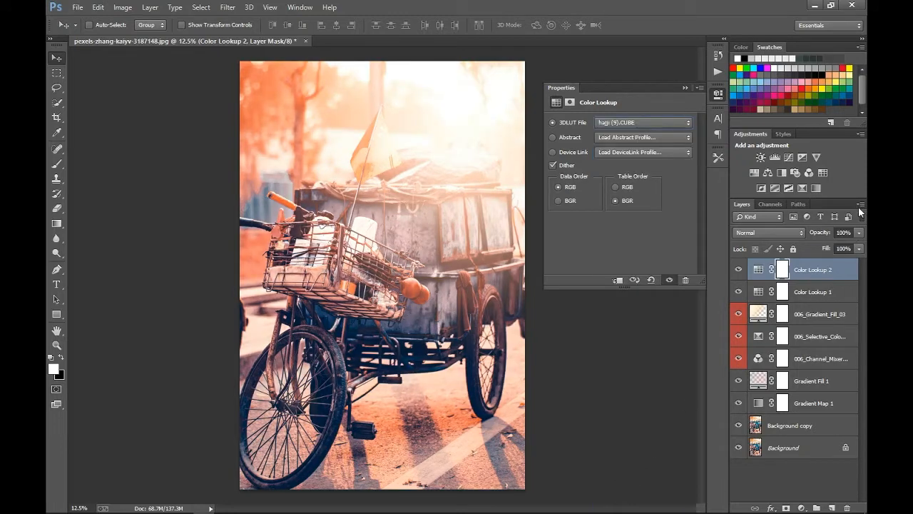
# - Add a third Color Lookup adjustment layer with the 3D LUT "hajji (10).CUBE"
pyautogui.click(821, 172)
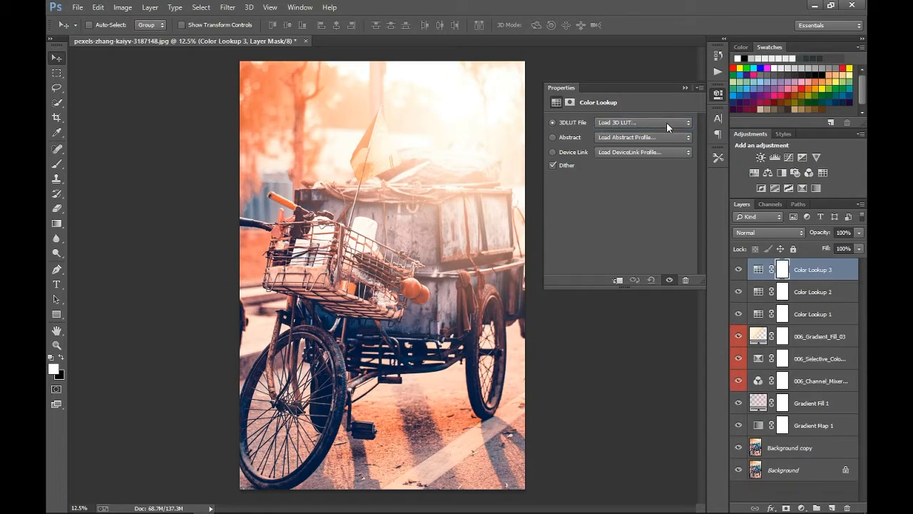
pyautogui.click(667, 122)
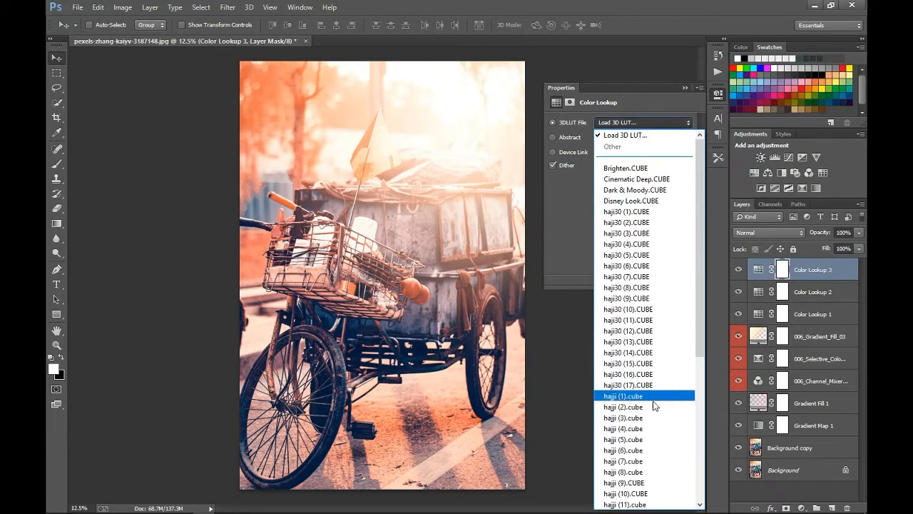
pyautogui.click(631, 493)
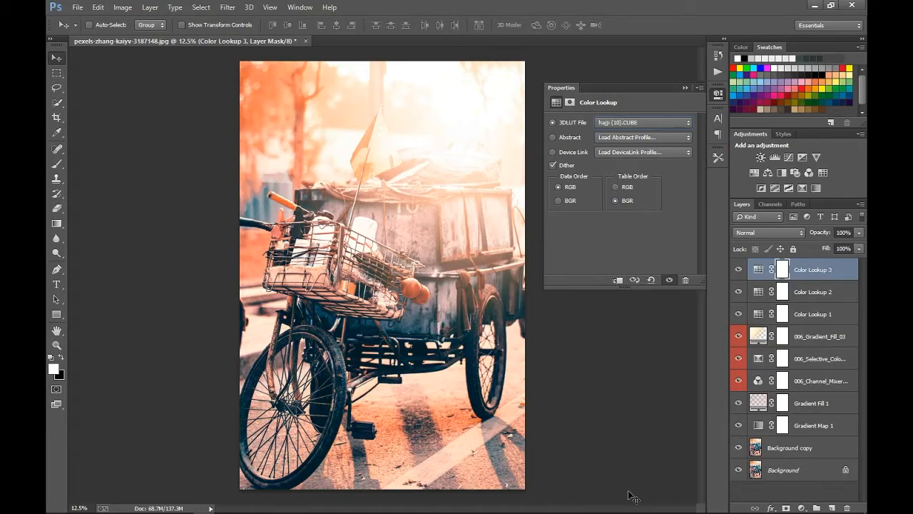
# - Add a fourth Color Lookup adjustment layer with the 3D LUT "Instagram Style.CUBE" and collapse its properties
pyautogui.click(824, 172)
pyautogui.click(668, 122)
pyautogui.scroll(-7, 620, 383)
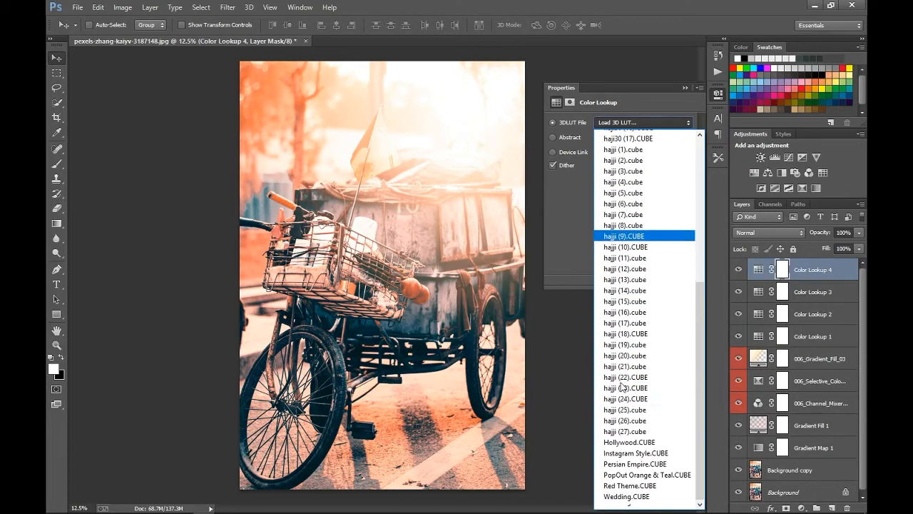
pyautogui.click(626, 452)
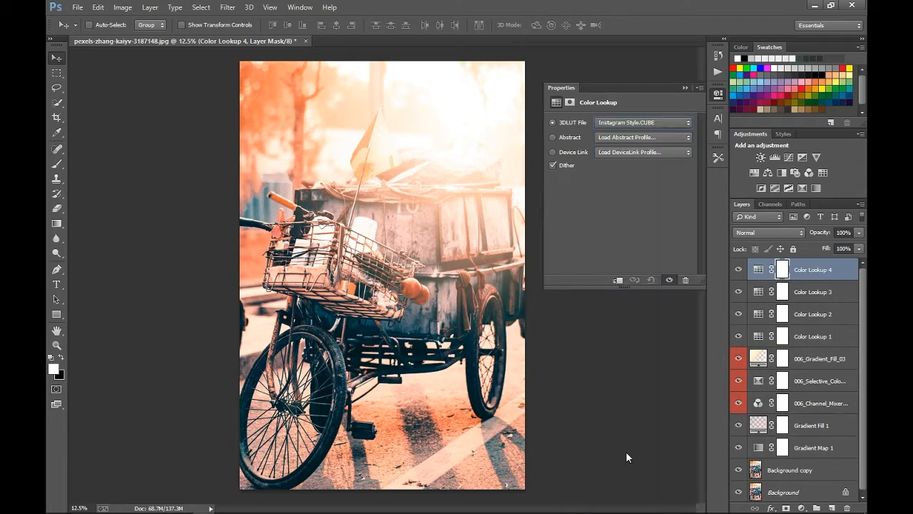
pyautogui.click(685, 88)
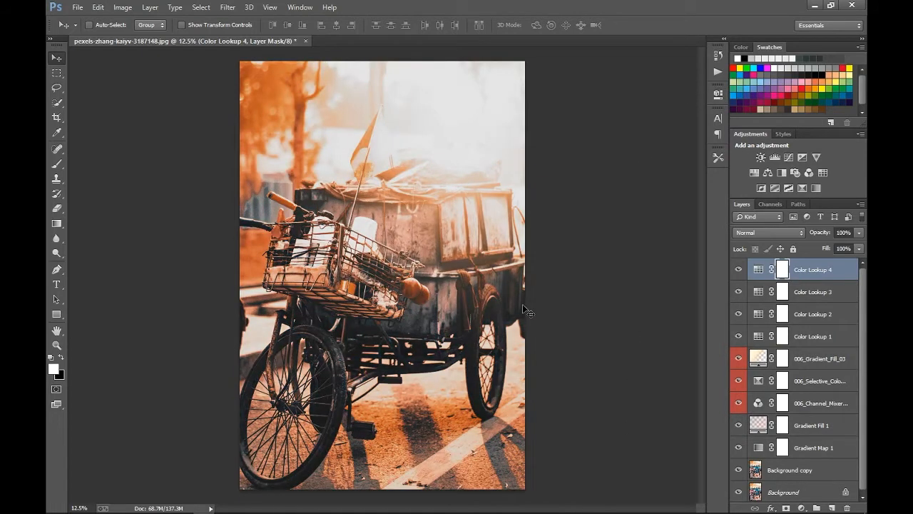
# - Check the graded photo up close, and add a new empty layer above the Color Lookup adjustments
pyautogui.scroll(-1, 522, 304)
pyautogui.scroll(2, 525, 332)
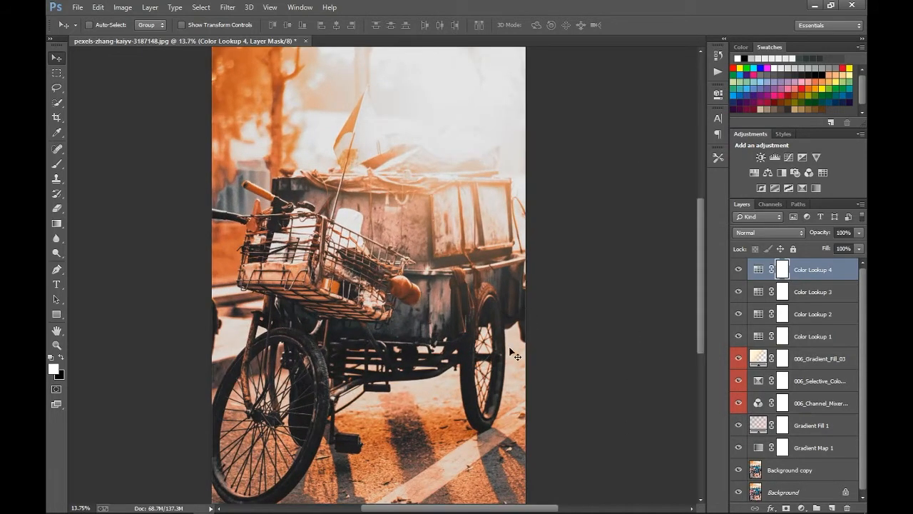
pyautogui.scroll(-1, 509, 352)
pyautogui.scroll(2, 488, 340)
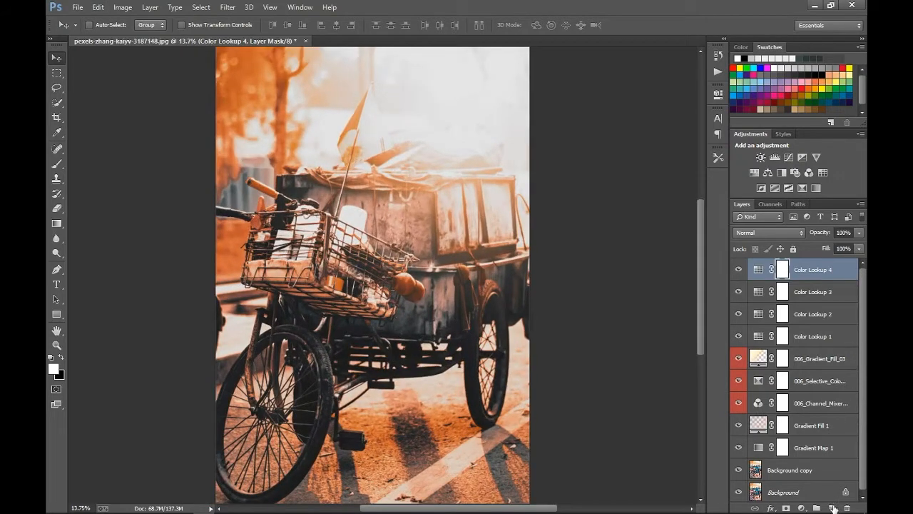
pyautogui.click(832, 508)
# - Stamp the signature brush once in black at size 600 over the blurred trees in the photo's upper left
pyautogui.scroll(3, 250, 173)
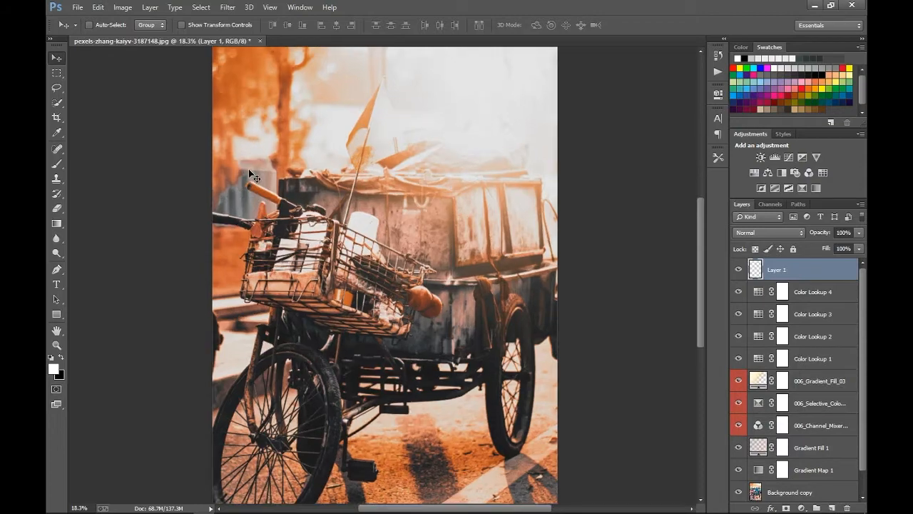
pyautogui.scroll(2, 264, 158)
pyautogui.scroll(-2, 278, 157)
pyautogui.scroll(8, 289, 142)
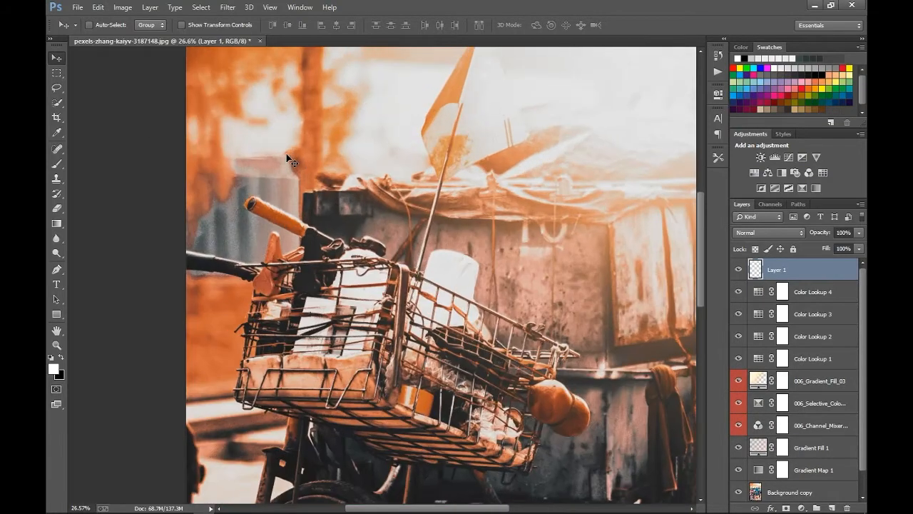
pyautogui.scroll(8, 335, 286)
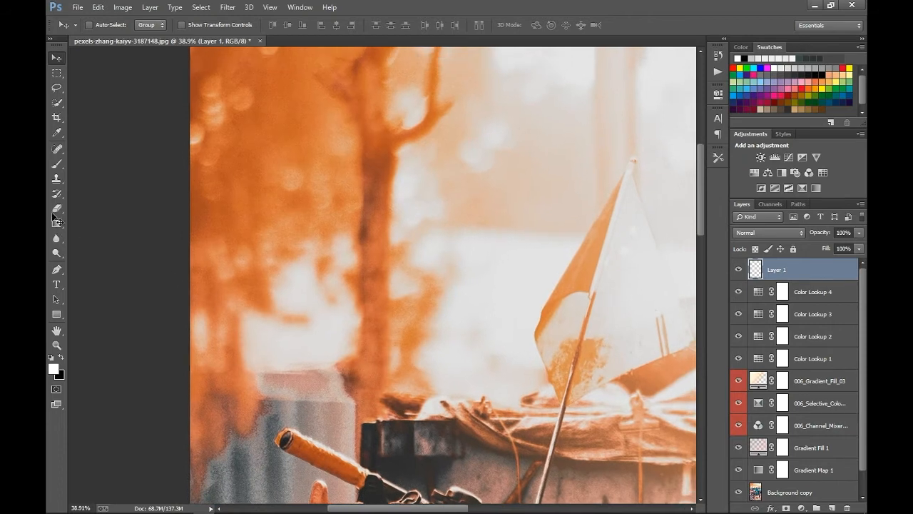
pyautogui.click(57, 164)
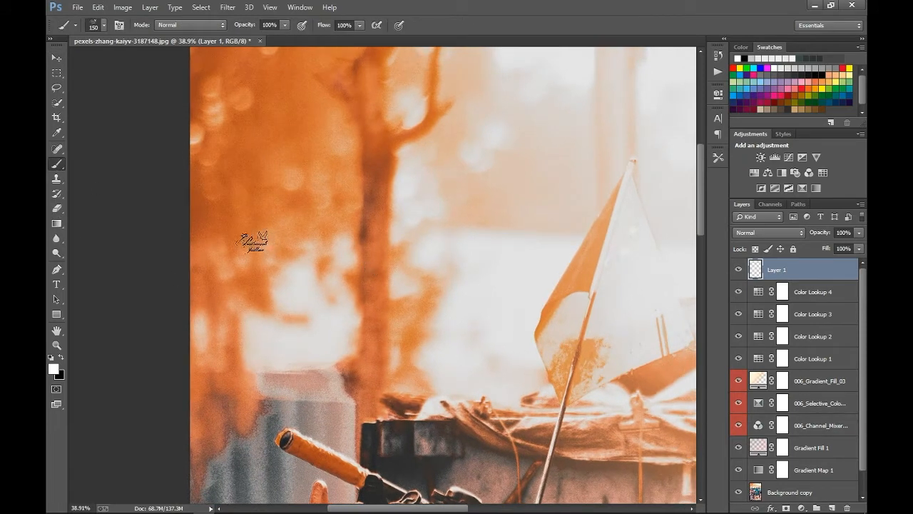
pyautogui.press(']')
pyautogui.press(']')
pyautogui.press(']')
pyautogui.press(']')
pyautogui.press(']')
pyautogui.press(']')
pyautogui.press(']')
pyautogui.press(']')
pyautogui.press(']')
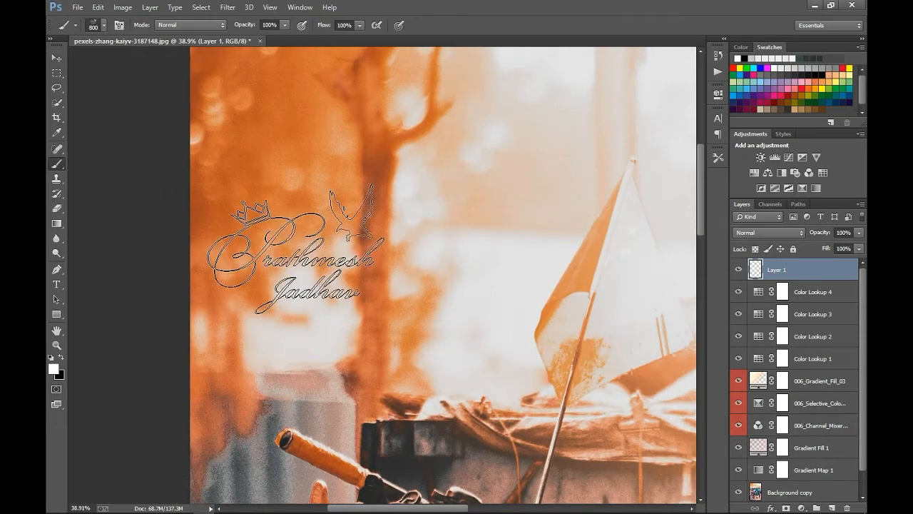
pyautogui.press('[')
pyautogui.press('[')
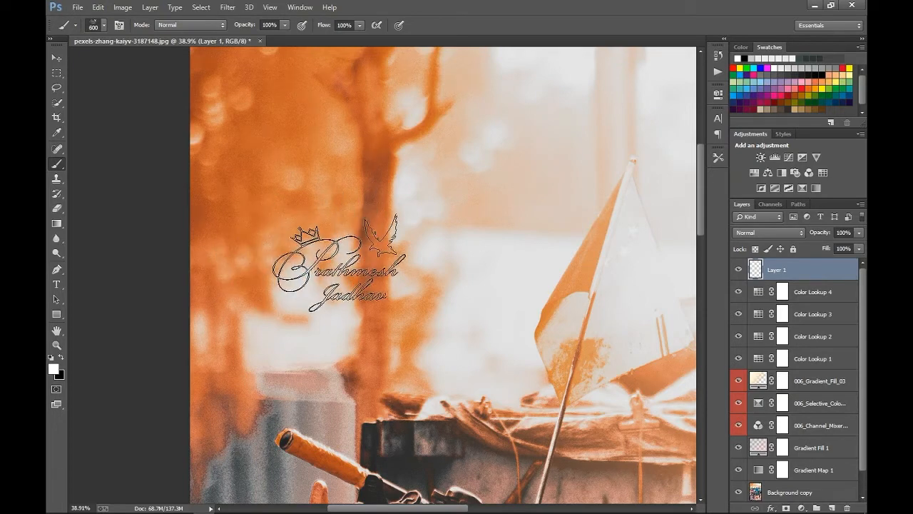
pyautogui.press('x')
pyautogui.click(339, 261)
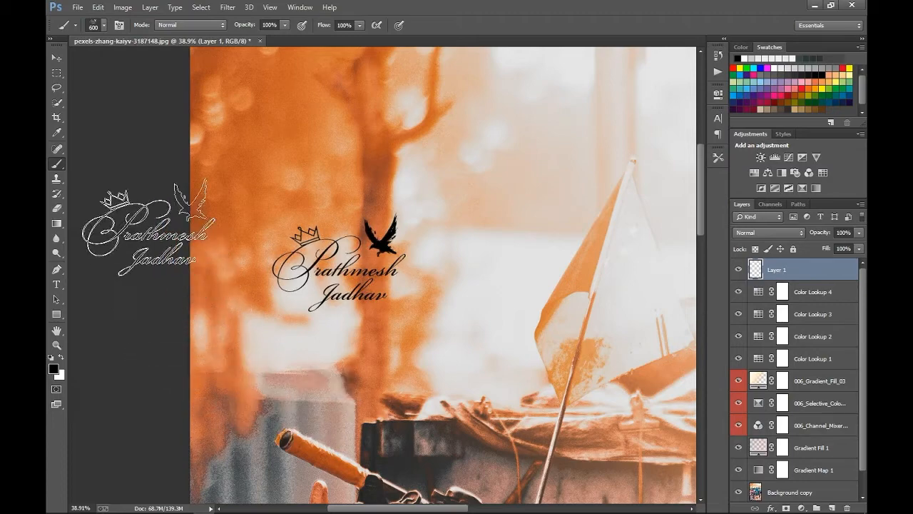
# - Free-transform the signature layer: scale it down and move it closer to the photo's upper-left corner
pyautogui.click(56, 57)
pyautogui.scroll(-5, 442, 249)
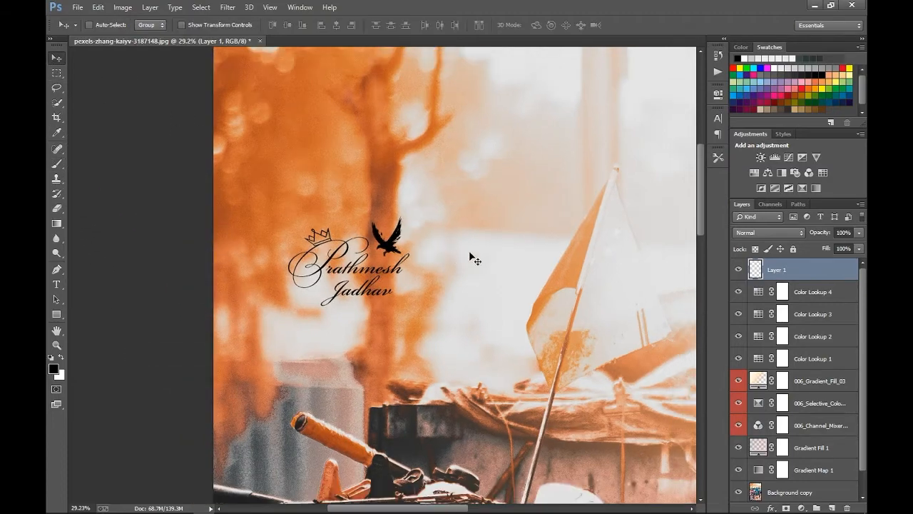
pyautogui.scroll(-4, 524, 278)
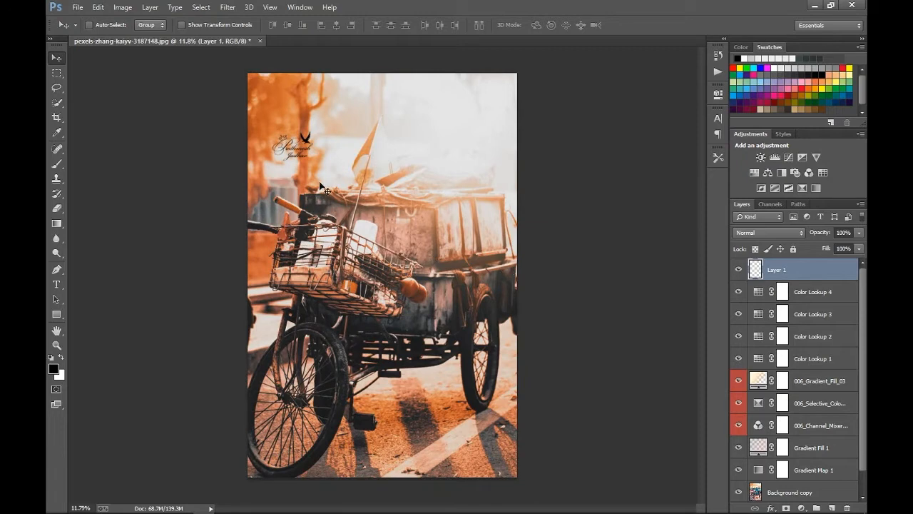
pyautogui.hotkey('ctrl', 't')
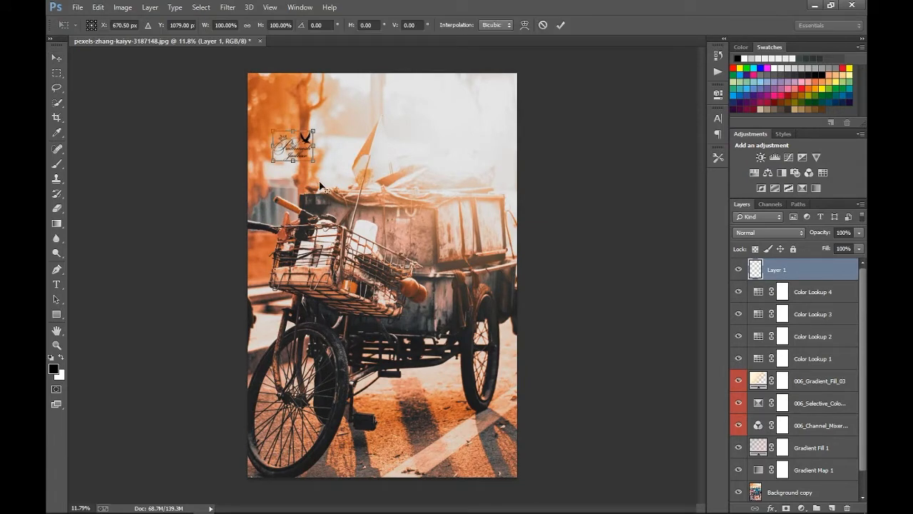
pyautogui.moveTo(312, 163)
pyautogui.mouseDown()
pyautogui.moveTo(335, 153)
pyautogui.moveTo(311, 166)
pyautogui.moveTo(293, 133)
pyautogui.mouseUp()
pyautogui.press('Return')
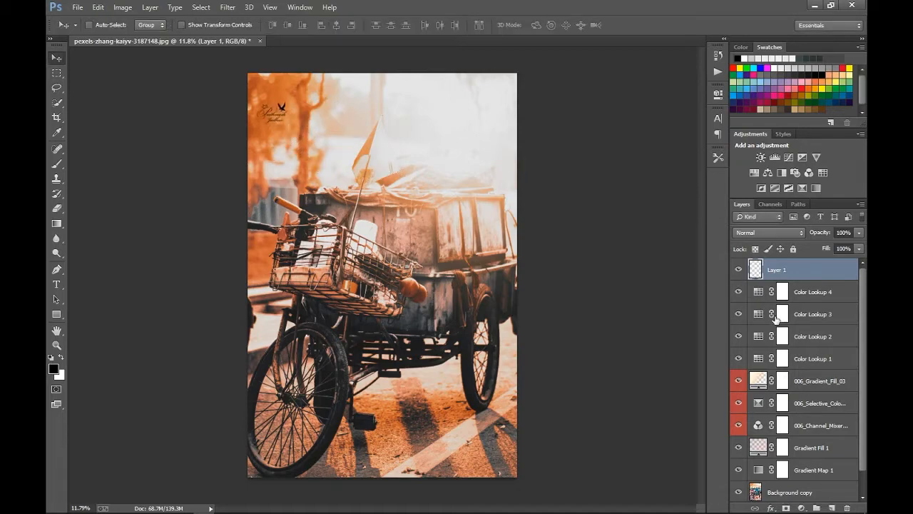
pyautogui.scroll(-1, 775, 319)
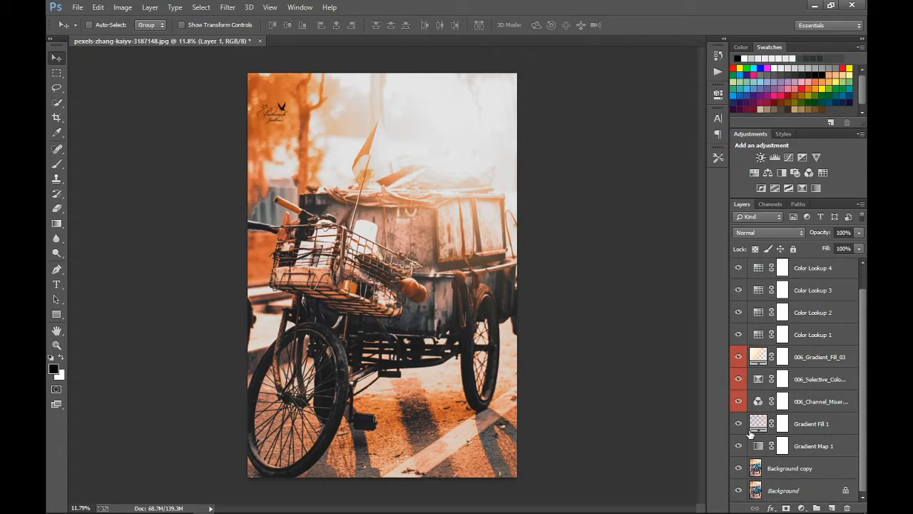
# - Compare the photo before and after grading by repeatedly isolating the Background copy layer and restoring the other layers
pyautogui.keyDown('alt'); pyautogui.click(738, 468); pyautogui.keyUp('alt')
pyautogui.keyDown('alt'); pyautogui.click(738, 468); pyautogui.keyUp('alt')
pyautogui.keyDown('alt'); pyautogui.click(738, 468); pyautogui.keyUp('alt')
pyautogui.keyDown('alt'); pyautogui.click(738, 468); pyautogui.keyUp('alt')
pyautogui.keyDown('alt'); pyautogui.click(738, 468); pyautogui.keyUp('alt')
pyautogui.keyDown('alt'); pyautogui.click(737, 468); pyautogui.keyUp('alt')
# - Open the Background copy layer's style settings and enable a Stroke effect
pyautogui.click(846, 472)
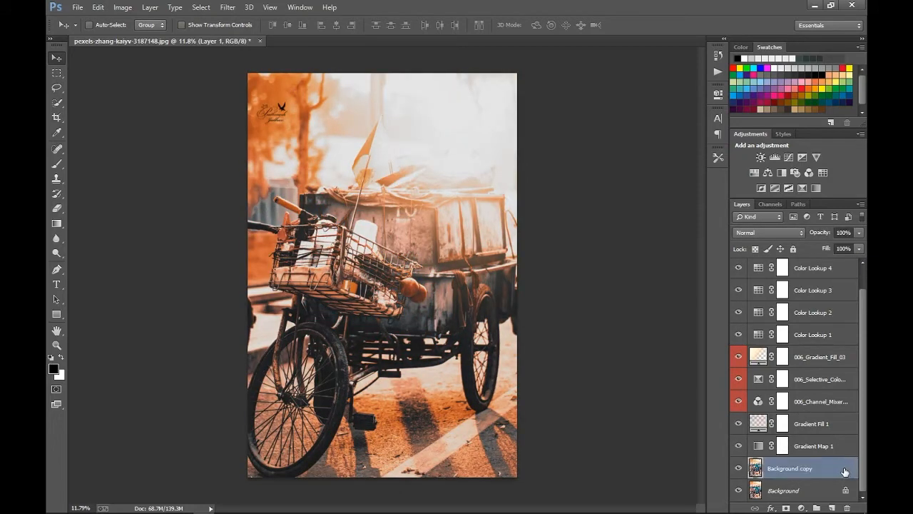
pyautogui.doubleClick(845, 472)
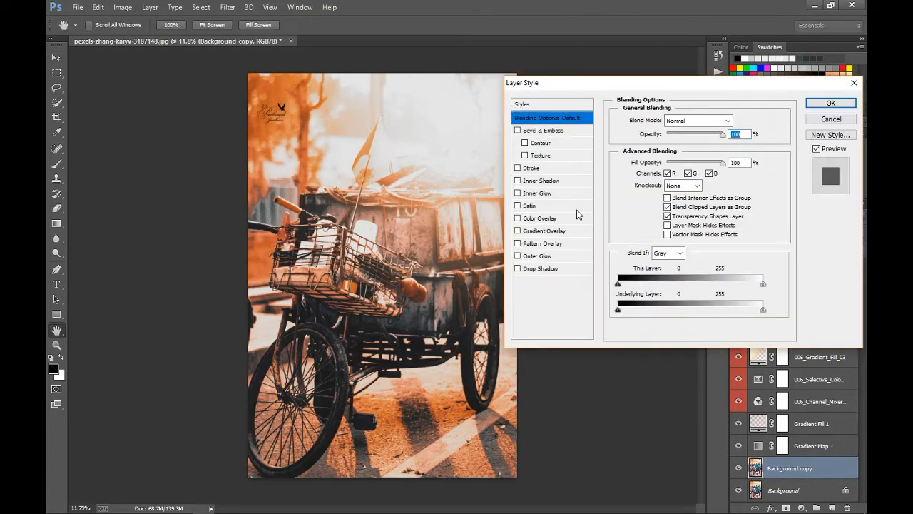
pyautogui.click(537, 169)
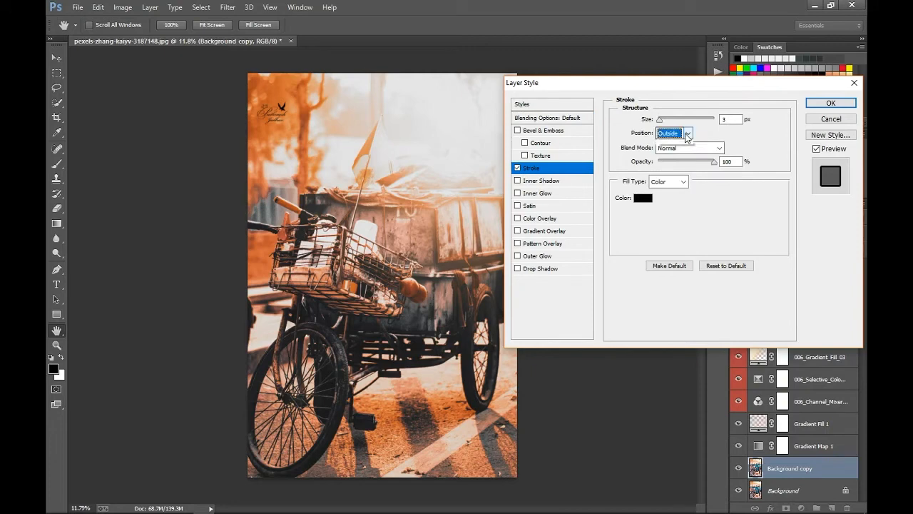
pyautogui.click(674, 133)
pyautogui.click(670, 144)
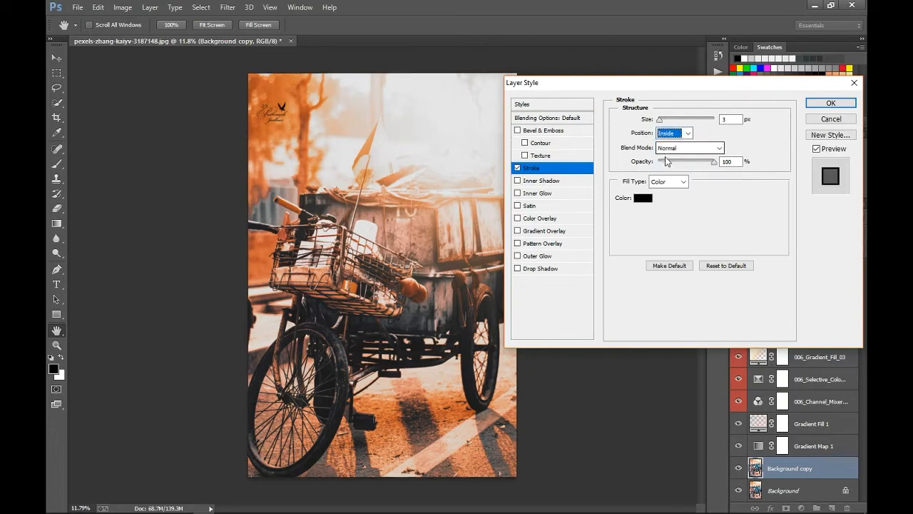
pyautogui.click(643, 200)
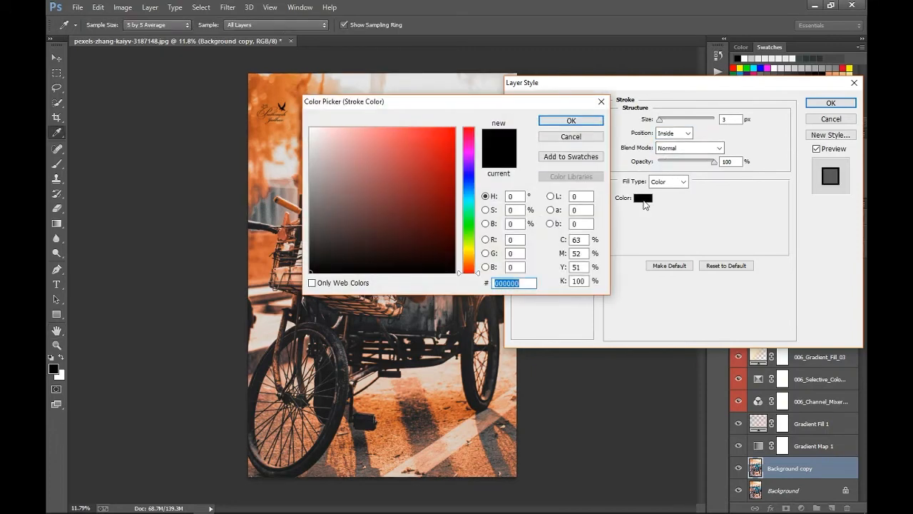
pyautogui.write('ffffff')
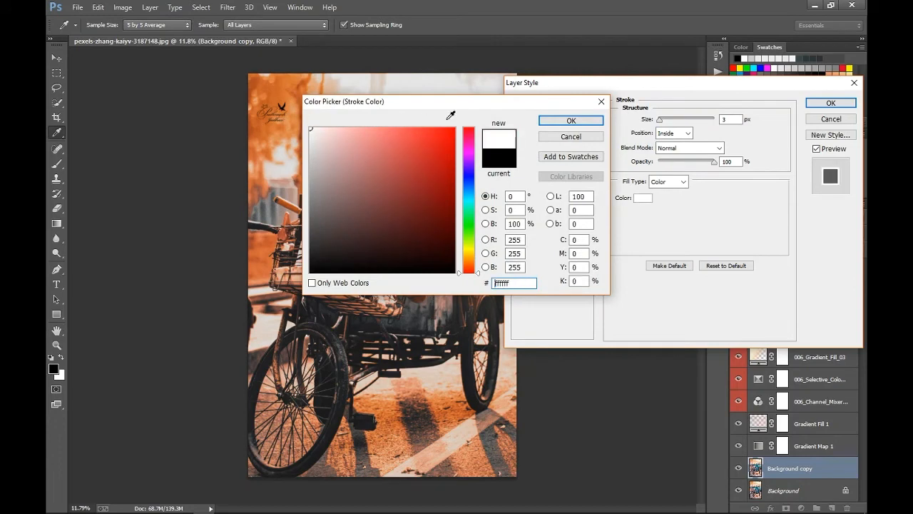
pyautogui.click(561, 120)
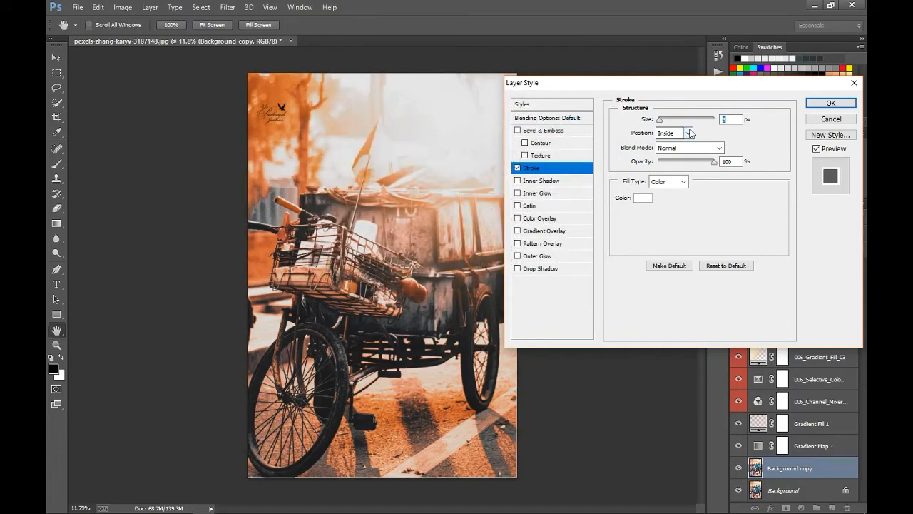
pyautogui.click(727, 265)
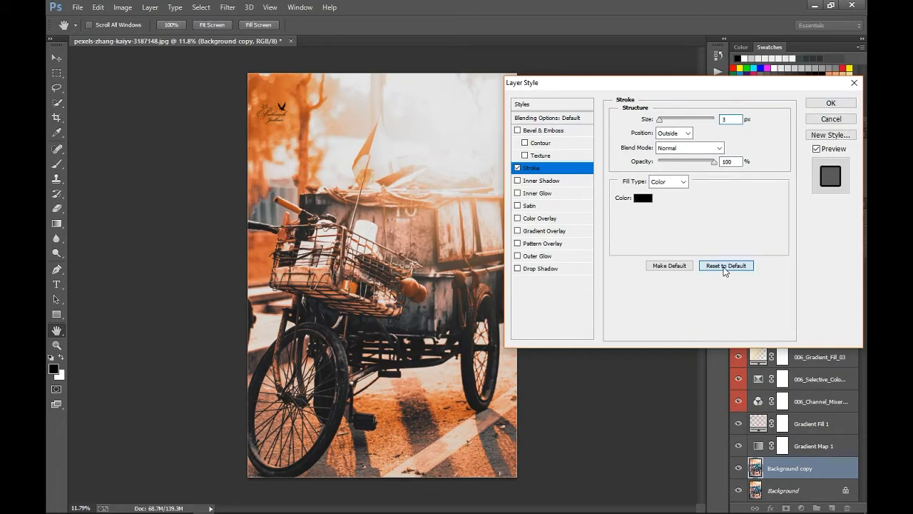
# - Set the Background copy stroke's position to Inside and its color to white (ffffff)
pyautogui.click(674, 133)
pyautogui.click(681, 154)
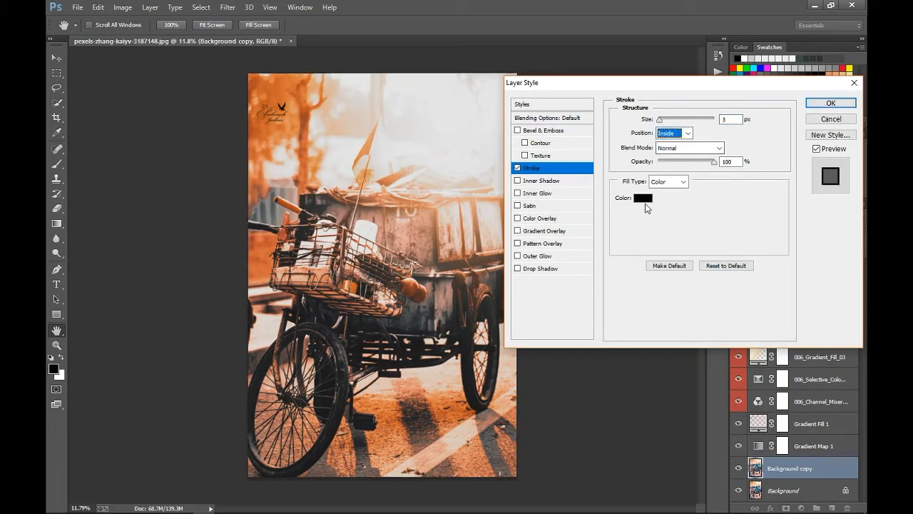
pyautogui.click(643, 198)
pyautogui.moveTo(391, 157); pyautogui.dragTo(121, 340)
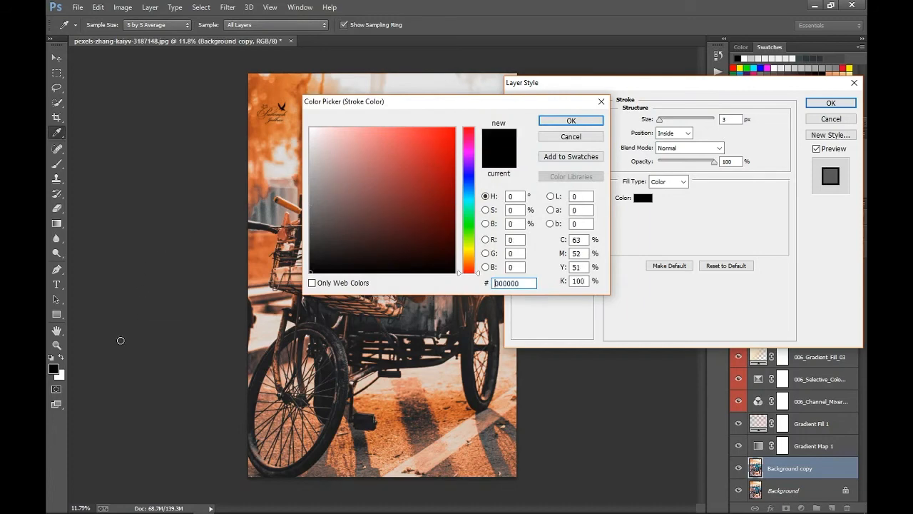
pyautogui.moveTo(118, 272); pyautogui.dragTo(122, 102)
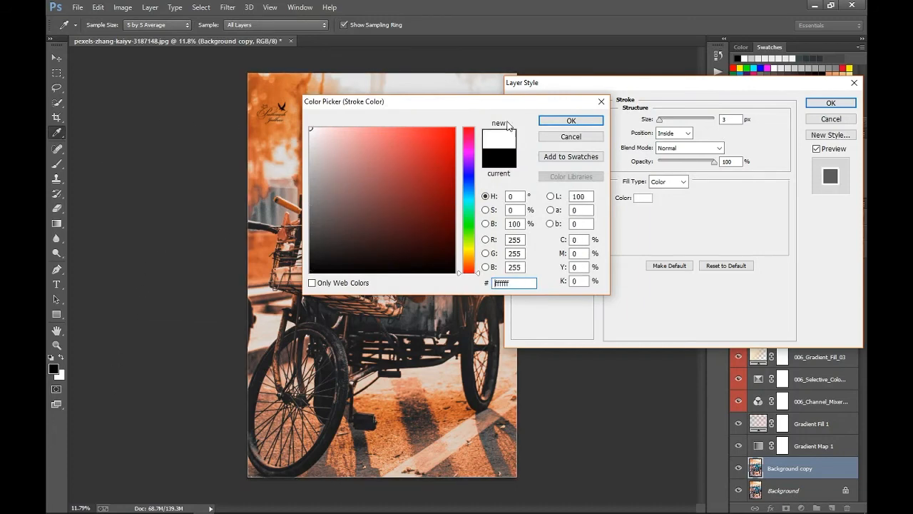
pyautogui.click(567, 121)
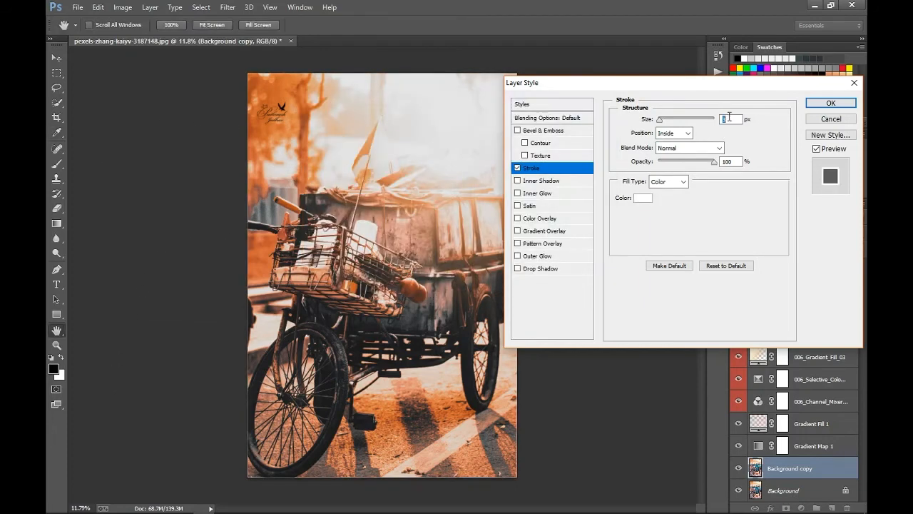
# - Increase the stroke's size to 19 px and apply the layer style to Background copy
pyautogui.press('Up')
pyautogui.press('Up')
pyautogui.press('Up')
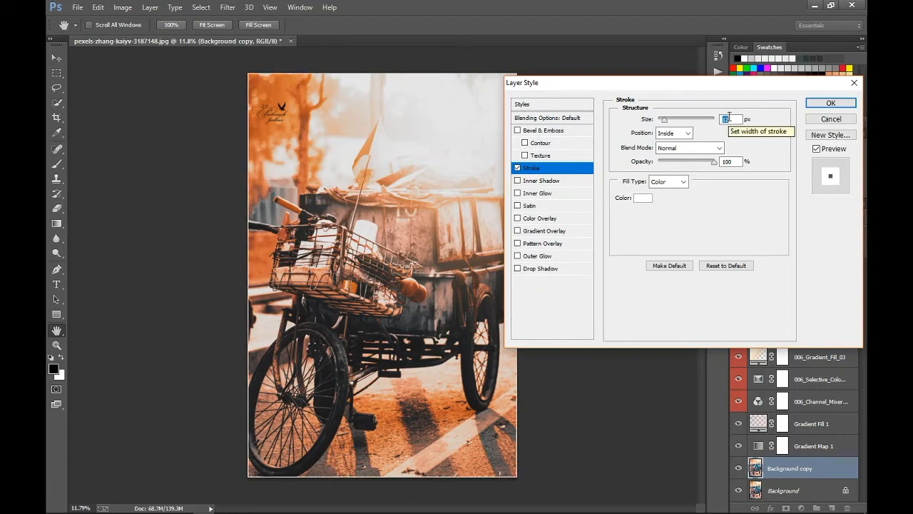
pyautogui.press('Up')
pyautogui.press('Up')
pyautogui.press('Up')
pyautogui.press('Up')
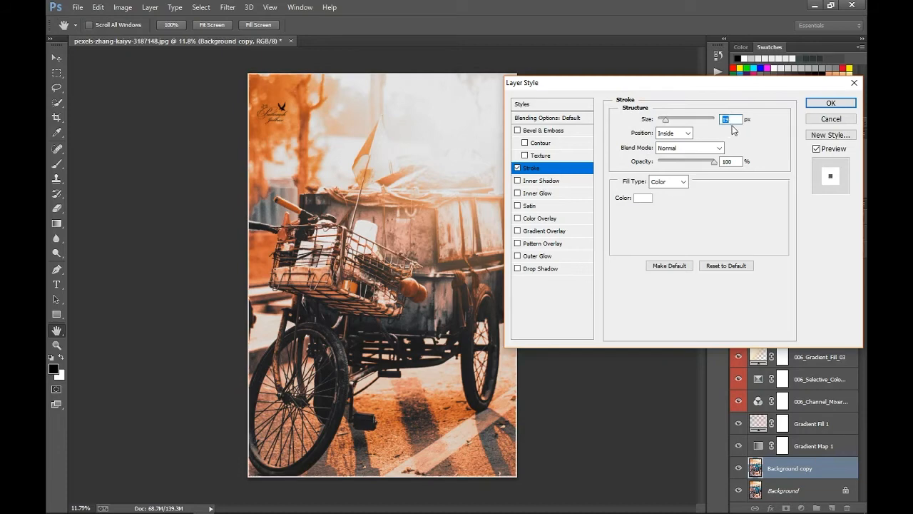
pyautogui.click(812, 106)
# - Check the white border around the photo and change the canvas surround color to Black
pyautogui.scroll(-5, 536, 214)
pyautogui.scroll(6, 536, 214)
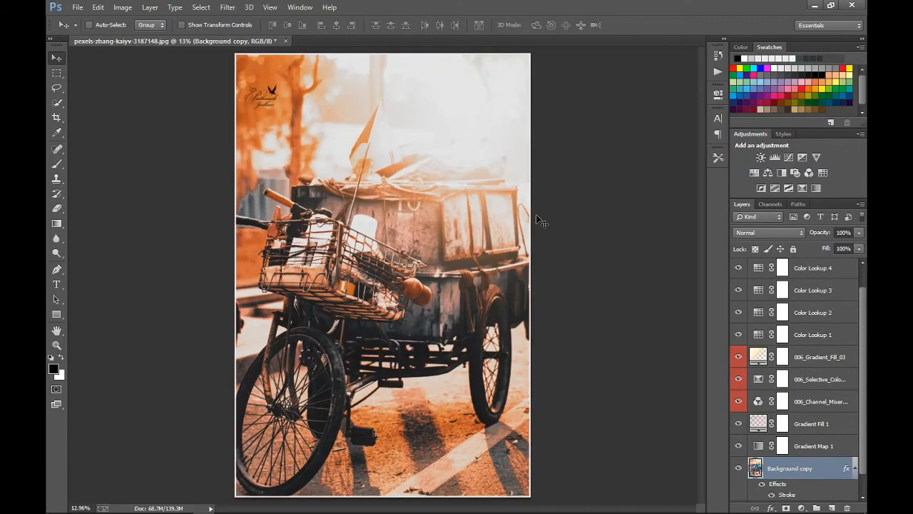
pyautogui.scroll(-3, 535, 214)
pyautogui.rightClick(596, 218)
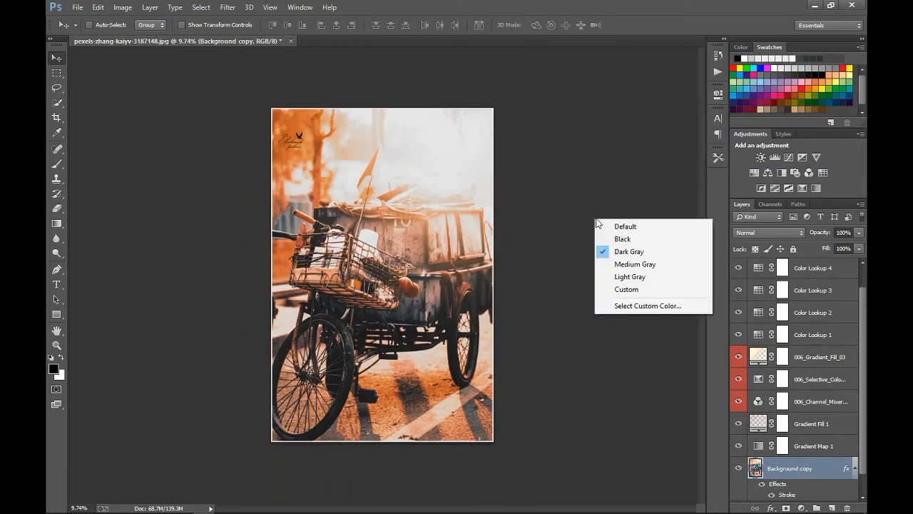
pyautogui.click(621, 238)
pyautogui.scroll(-1, 589, 225)
pyautogui.scroll(1, 593, 227)
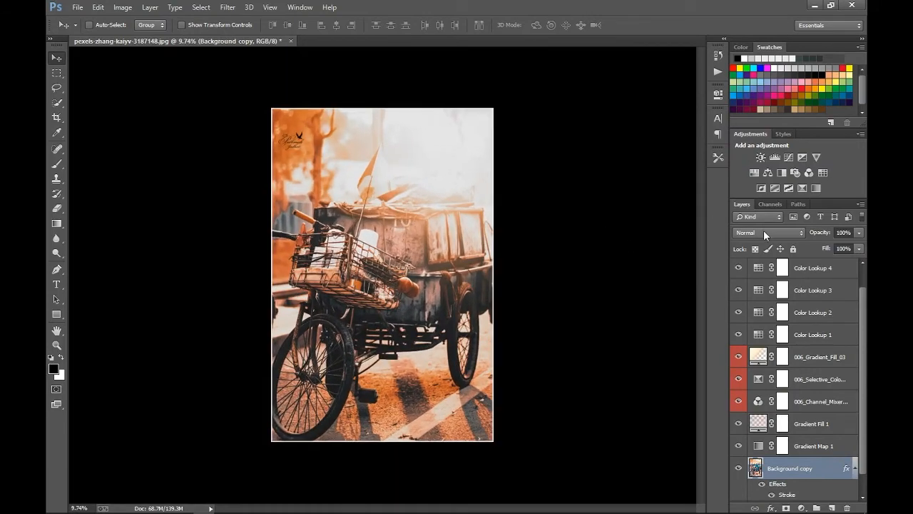
# - Compare the photo with and without its border by hiding and reshowing the Background copy layer's effects
pyautogui.scroll(1, 760, 374)
pyautogui.scroll(-2, 758, 367)
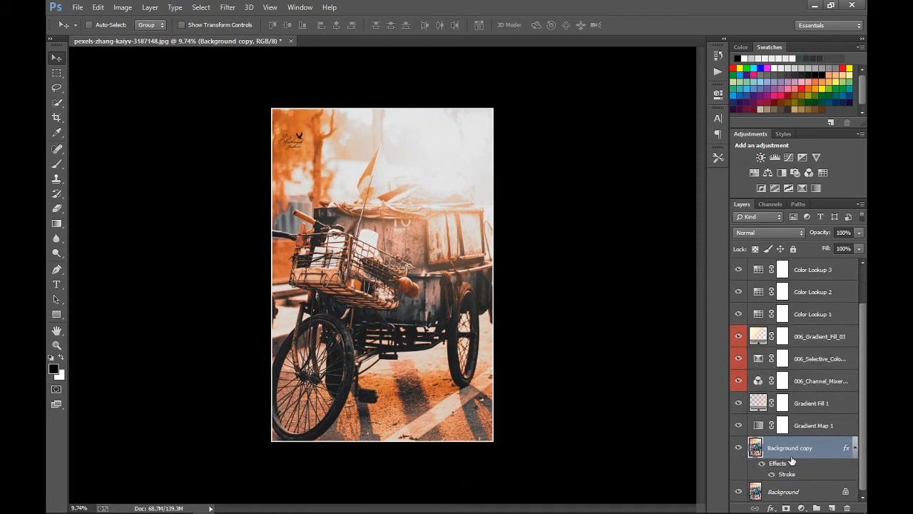
pyautogui.click(761, 465)
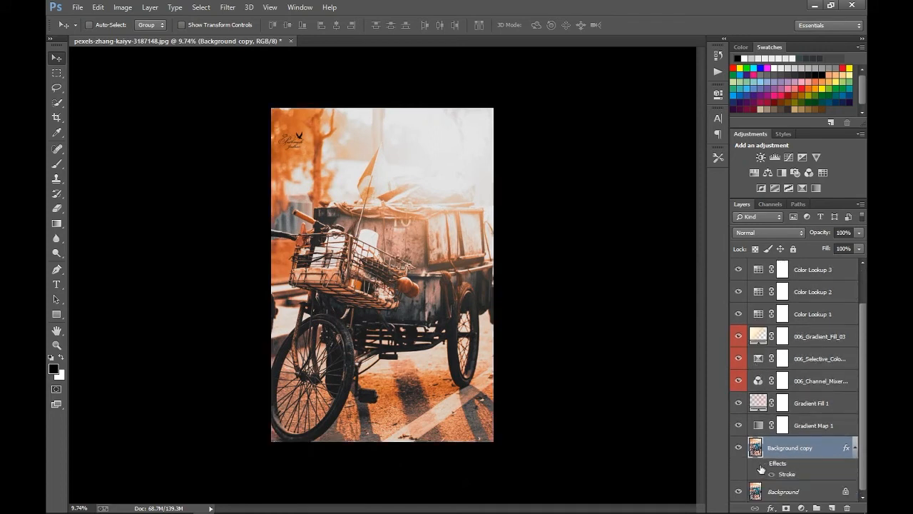
pyautogui.click(761, 466)
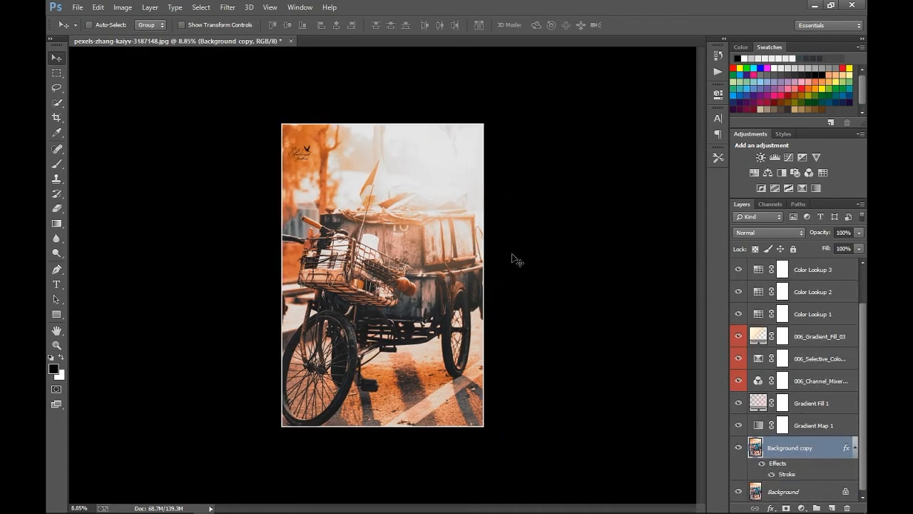
pyautogui.scroll(1, 512, 259)
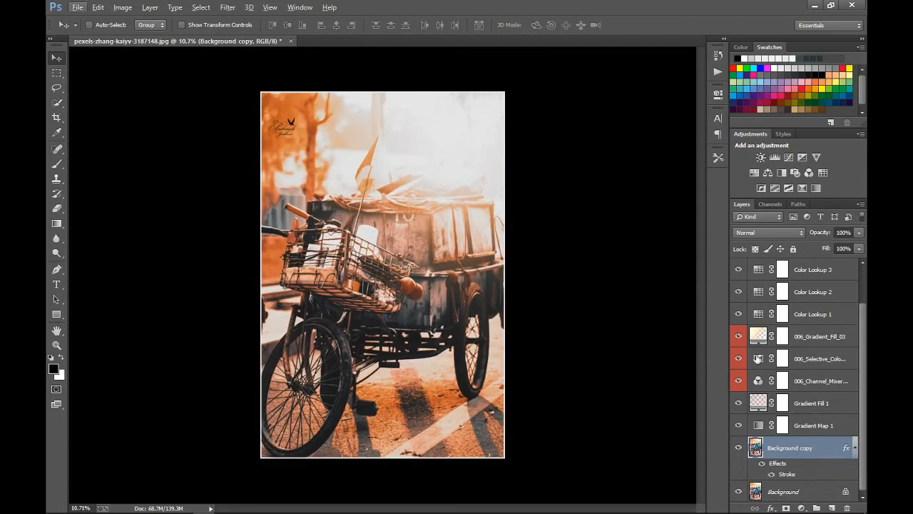
pyautogui.scroll(-1, 753, 385)
# - Compare the original and graded photo by isolating the Background copy layer, and the Background layer, and restoring all layers
pyautogui.keyDown('alt'); pyautogui.click(739, 447); pyautogui.keyUp('alt')
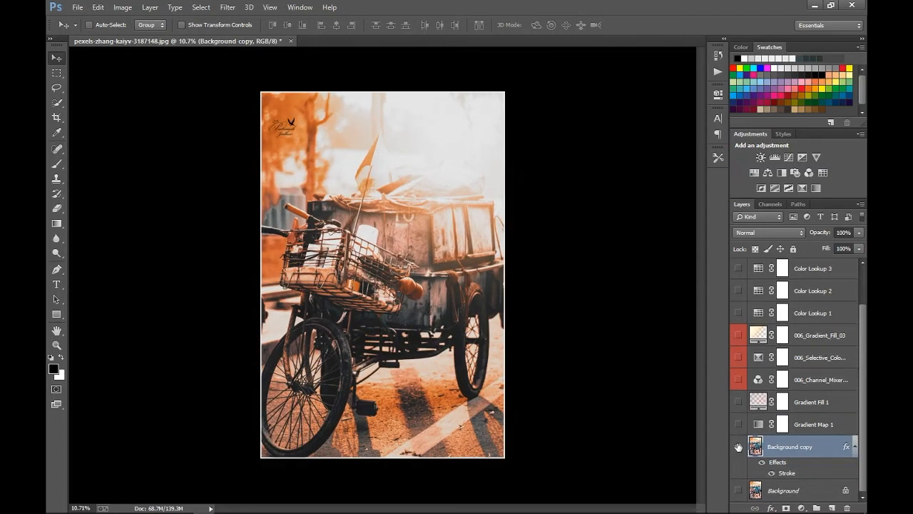
pyautogui.keyDown('alt'); pyautogui.click(738, 446); pyautogui.keyUp('alt')
pyautogui.keyDown('alt'); pyautogui.click(738, 446); pyautogui.keyUp('alt')
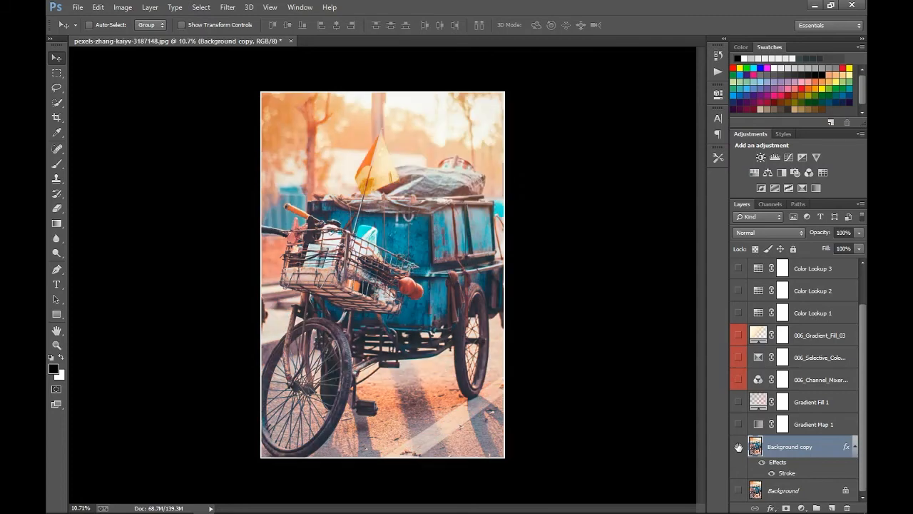
pyautogui.keyDown('alt'); pyautogui.click(739, 446); pyautogui.keyUp('alt')
pyautogui.keyDown('alt'); pyautogui.click(738, 491); pyautogui.keyUp('alt')
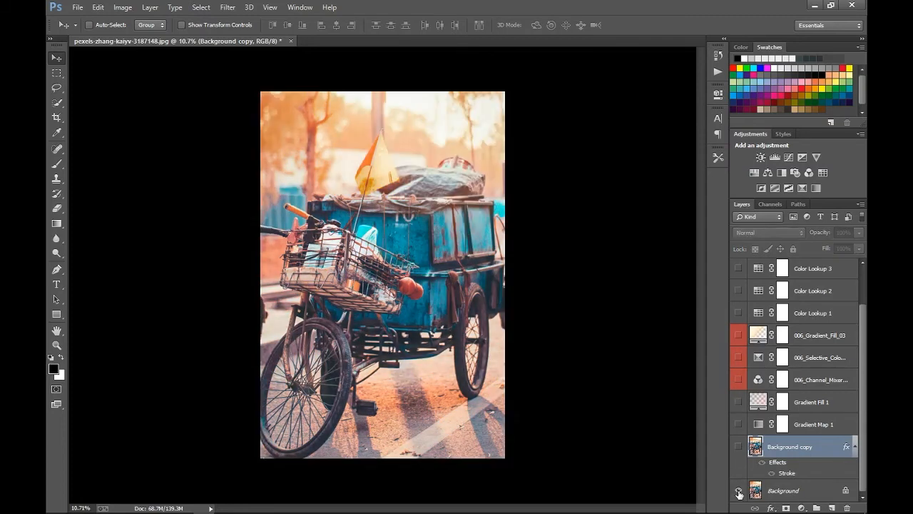
pyautogui.keyDown('alt'); pyautogui.click(738, 490); pyautogui.keyUp('alt')
pyautogui.keyDown('alt'); pyautogui.click(739, 491); pyautogui.keyUp('alt')
pyautogui.keyDown('alt'); pyautogui.click(739, 490); pyautogui.keyUp('alt')
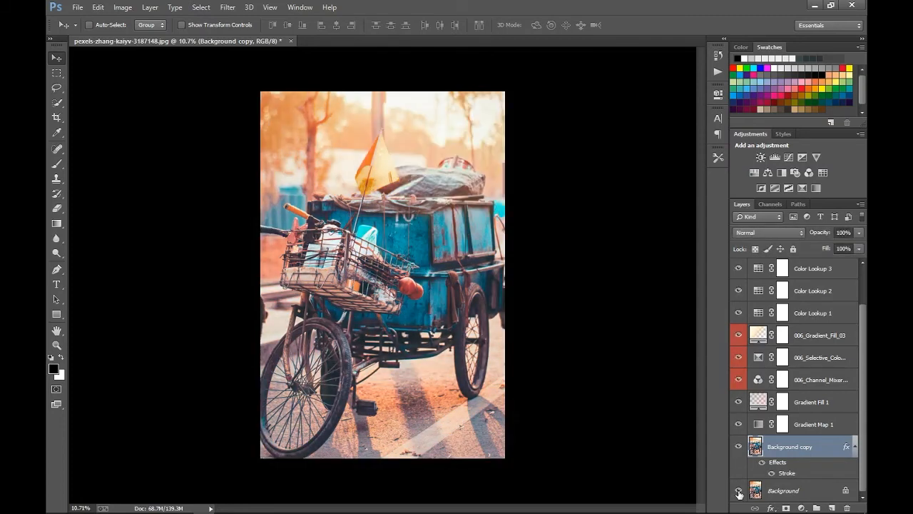